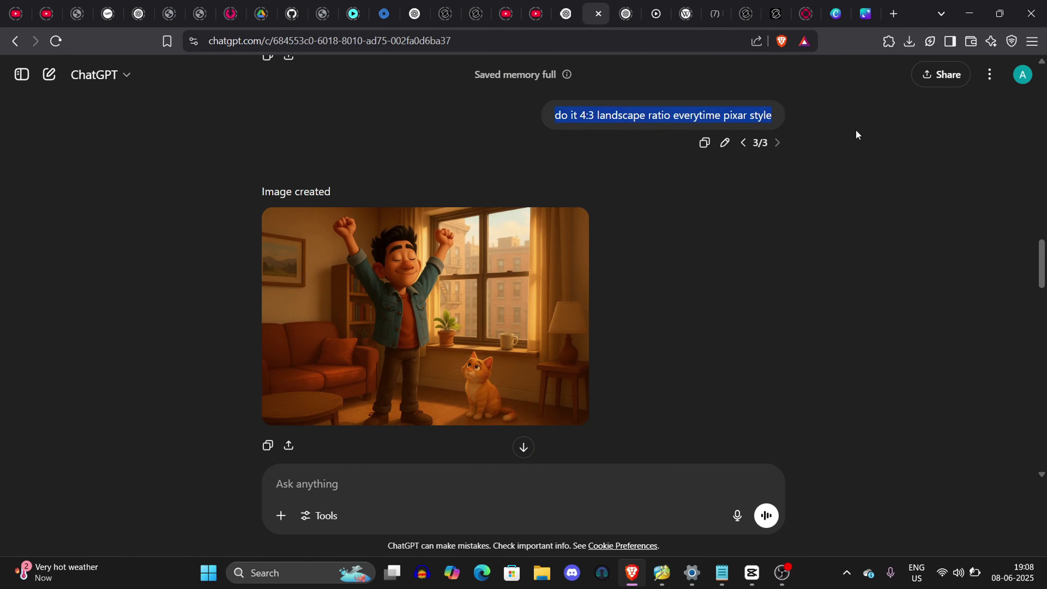
- Review the Pixar-style scene images and their prompts in the ChatGPT image conversation, checking the story script conversation too
click(855, 134)
drag(1042, 260, 1043, 311)
click(567, 13)
drag(1042, 419, 1043, 267)
click(596, 13)
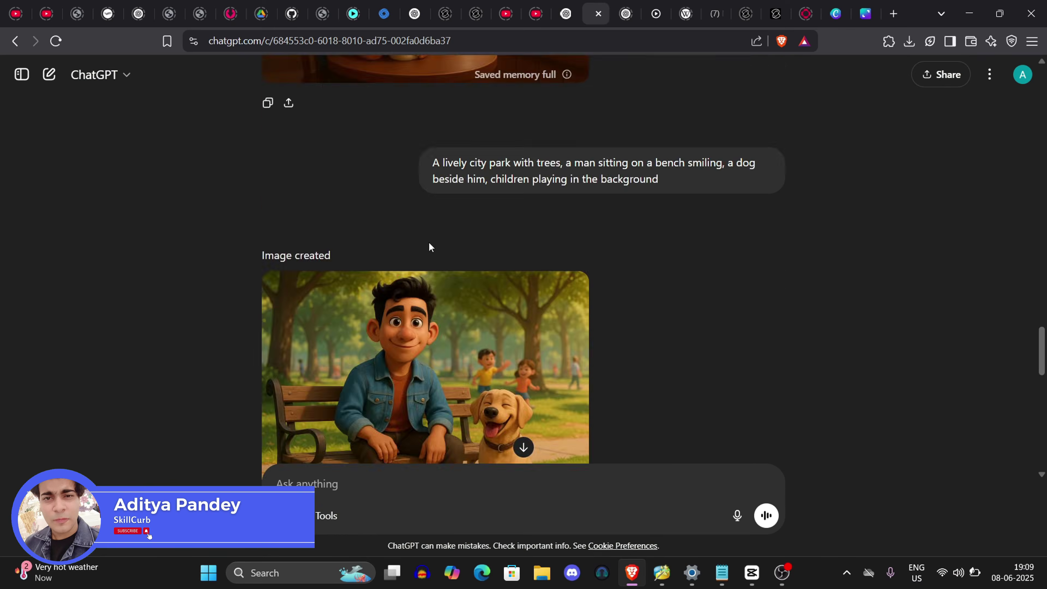
scroll(428, 246, down, 10)
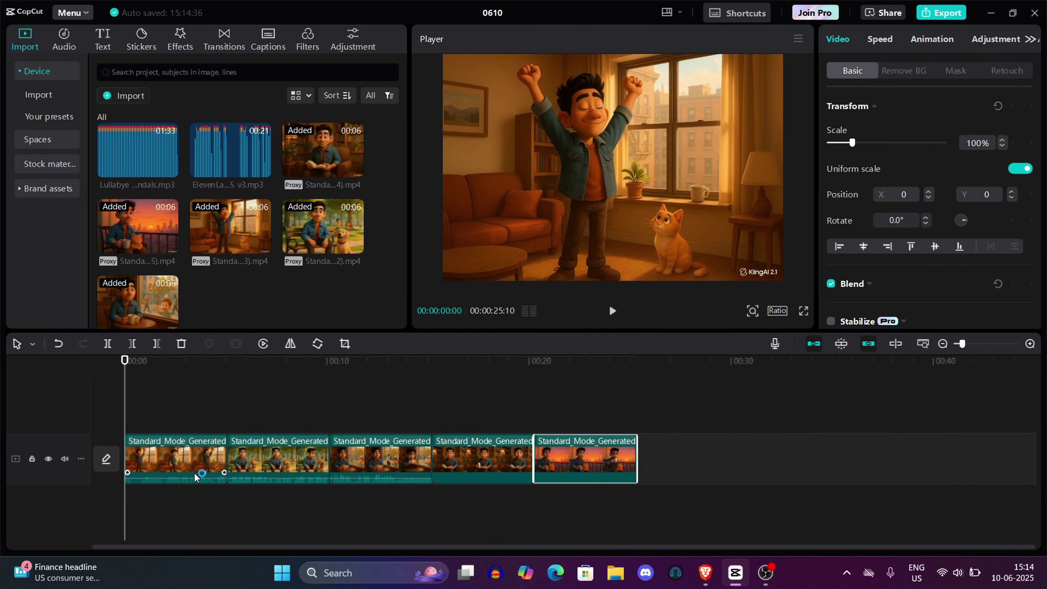
- Switch to CapCut, place the lullaby music and the ElevenLabs voiceover on separate audio tracks beneath the video clips, and preview the sequence
click(397, 480)
click(169, 168)
drag(230, 150, 136, 516)
click(606, 317)
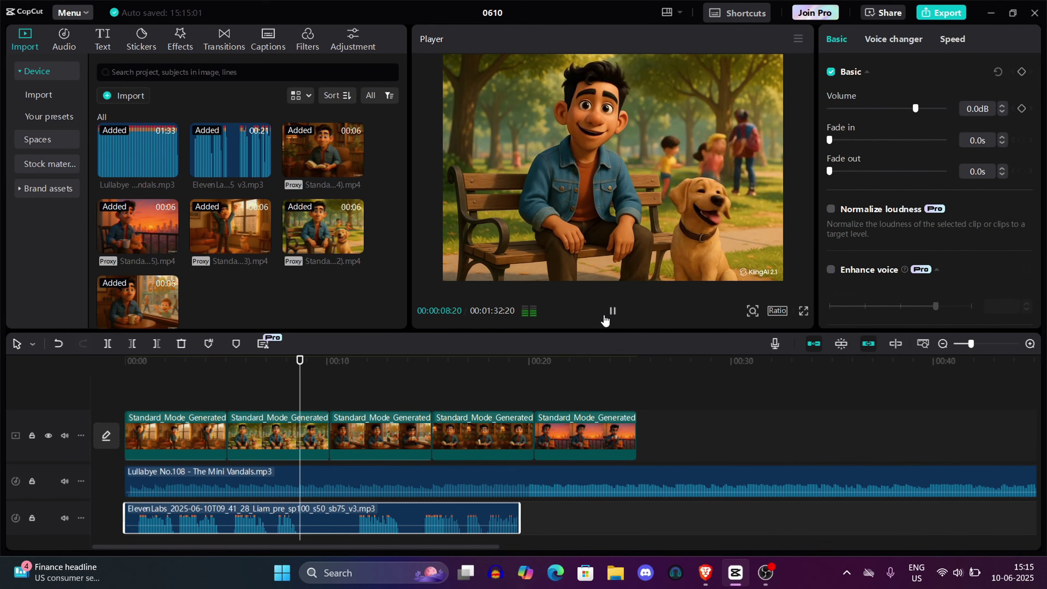
click(606, 317)
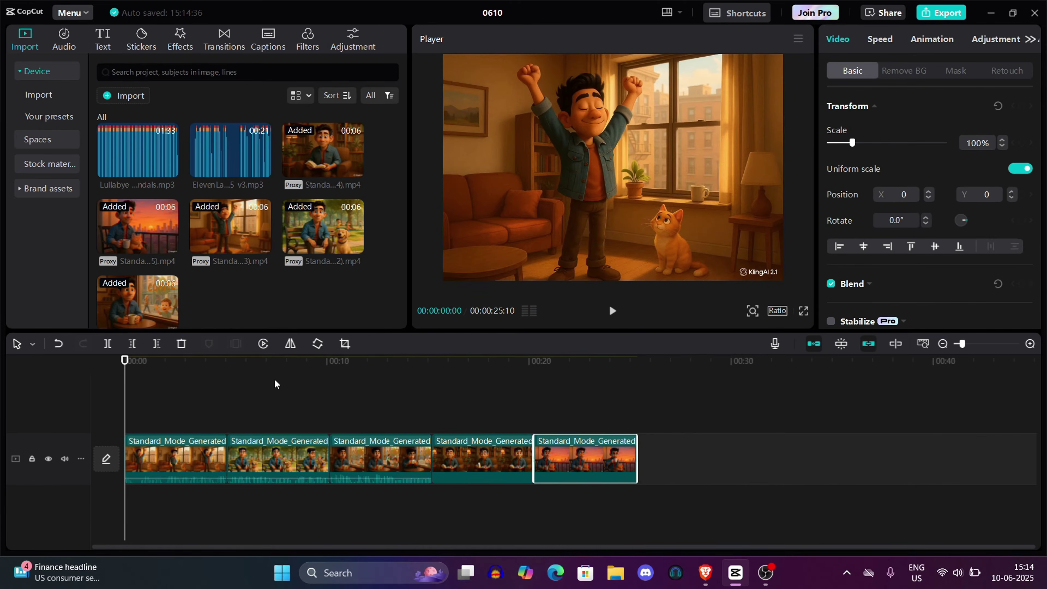
click(321, 466)
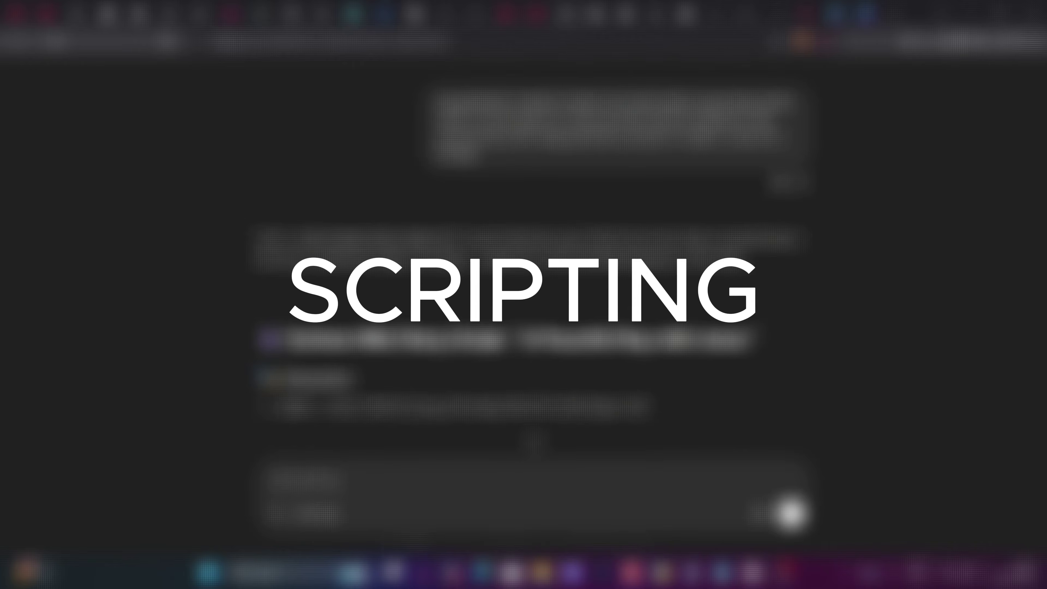
- In the ChatGPT script conversation, examine the prompt requesting a cartoon mini story about Jones with image prompts for 5 scenes
click(652, 153)
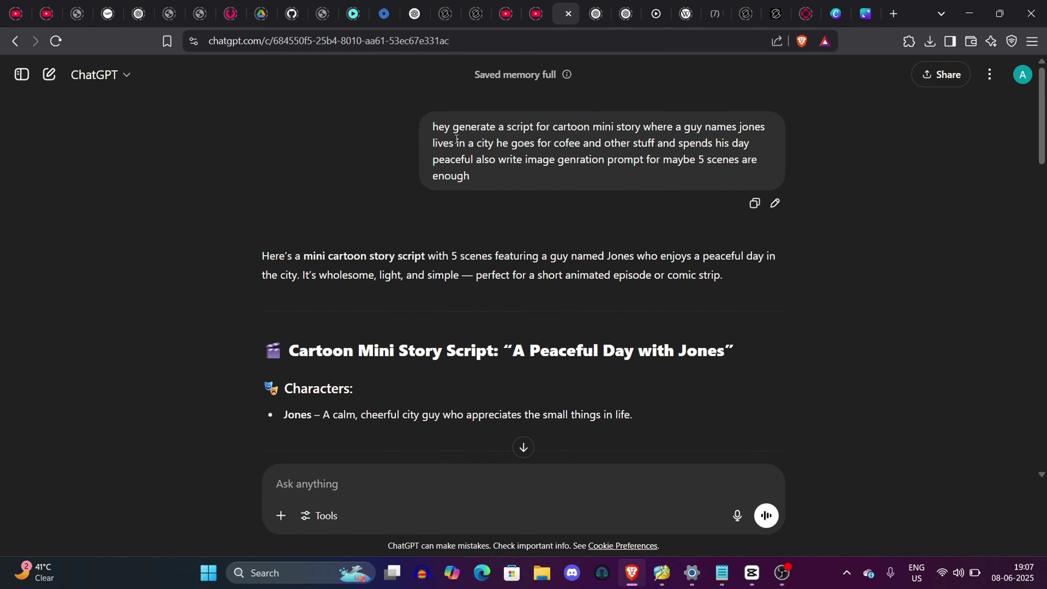
scroll(457, 139, up, 4)
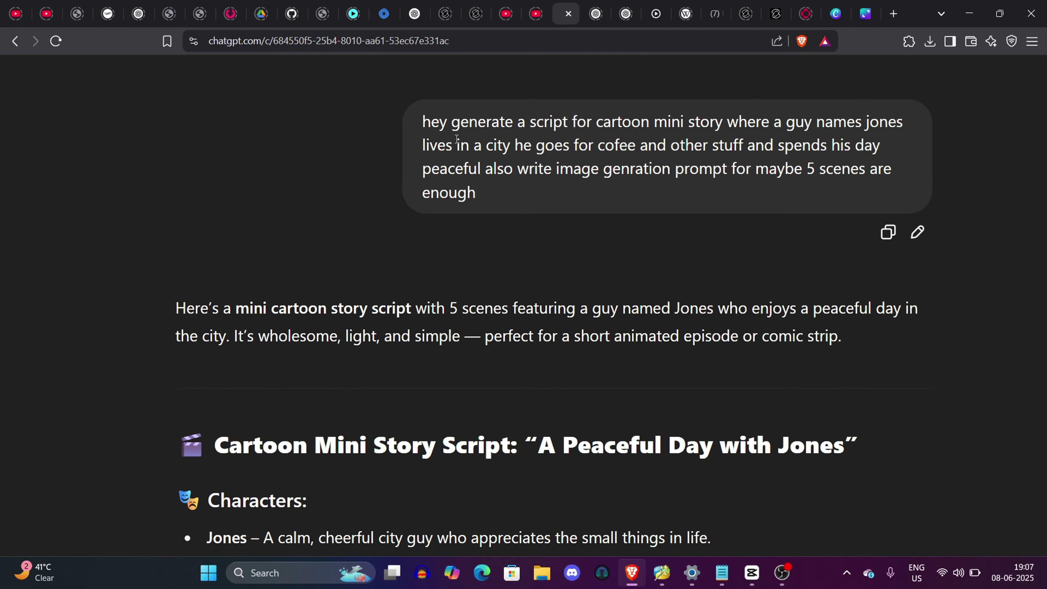
drag(416, 136, 566, 198)
click(566, 198)
scroll(566, 198, down, 4)
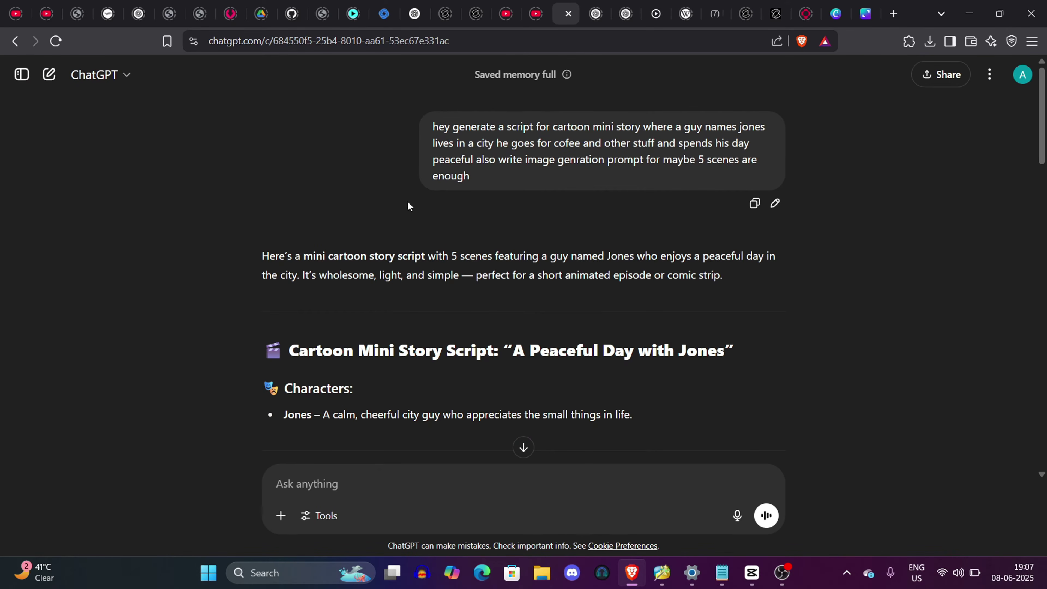
drag(242, 247, 786, 258)
click(786, 257)
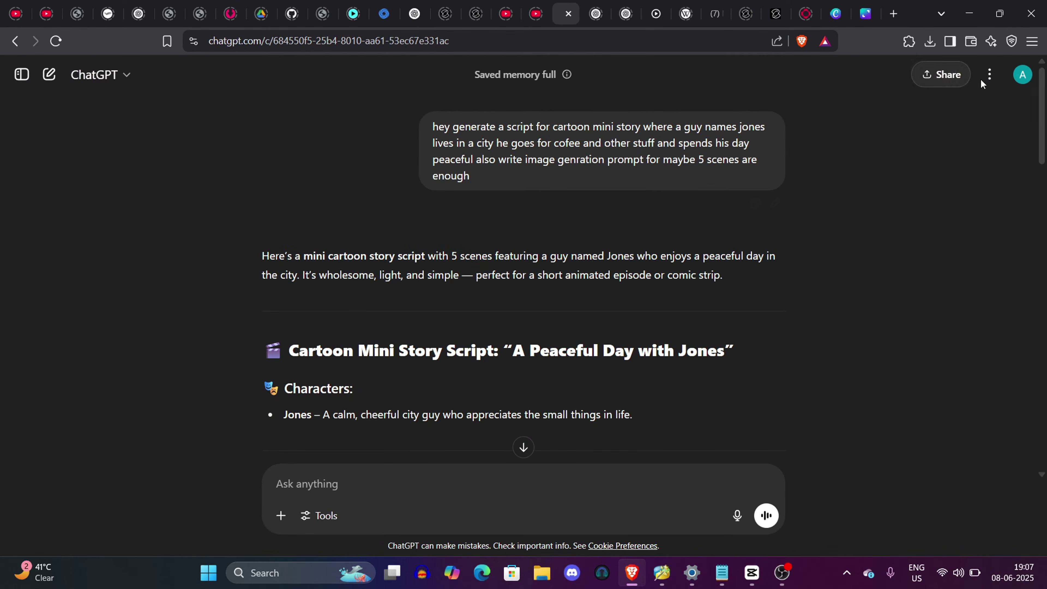
- Read the script response's introduction, the title "A Peaceful Day with Jones" and the character description
drag(1045, 108, 1024, 118)
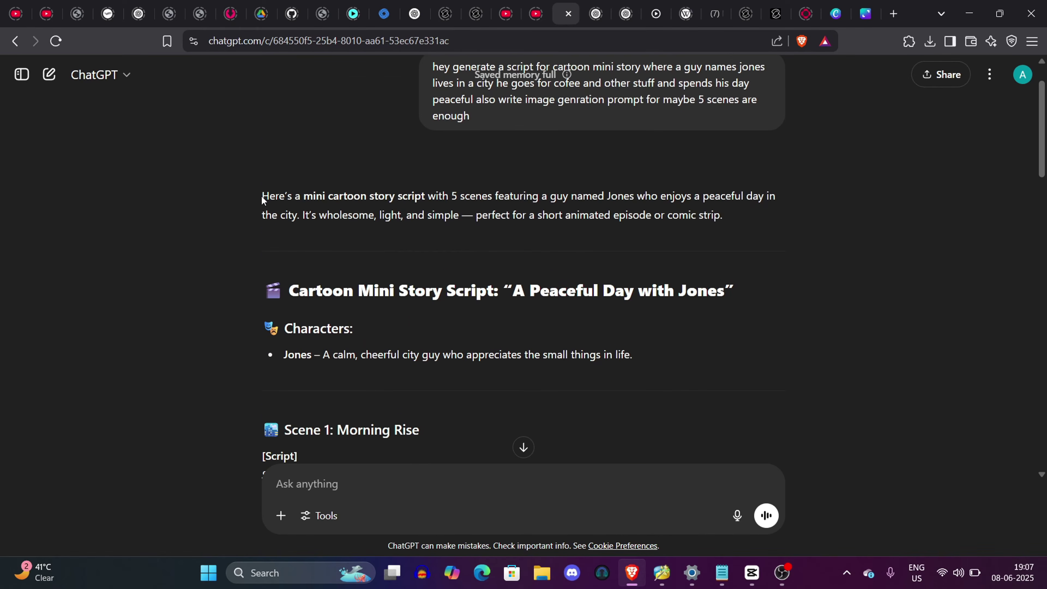
drag(263, 200, 783, 212)
click(797, 212)
drag(1045, 124, 1045, 167)
drag(288, 95, 748, 123)
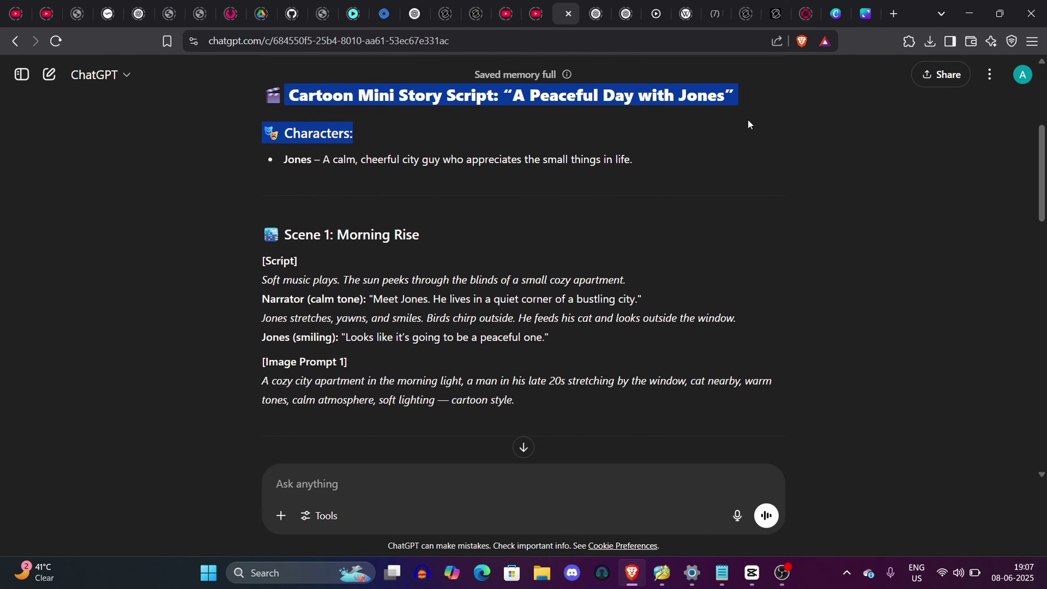
click(751, 120)
key(ctrl+plus)
key(ctrl+plus)
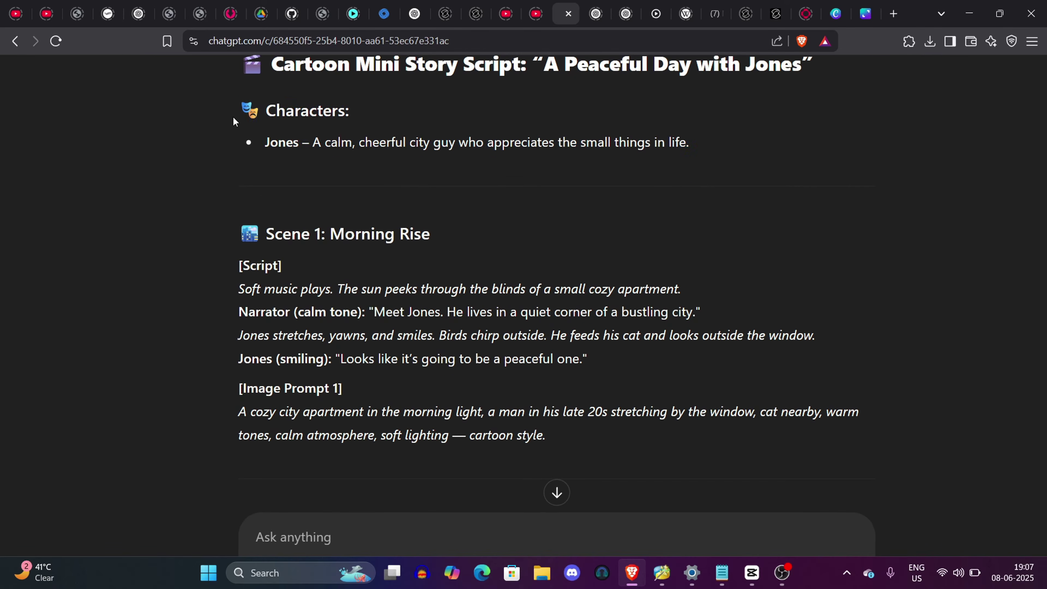
drag(234, 121, 718, 157)
click(719, 157)
key(ctrl+minus)
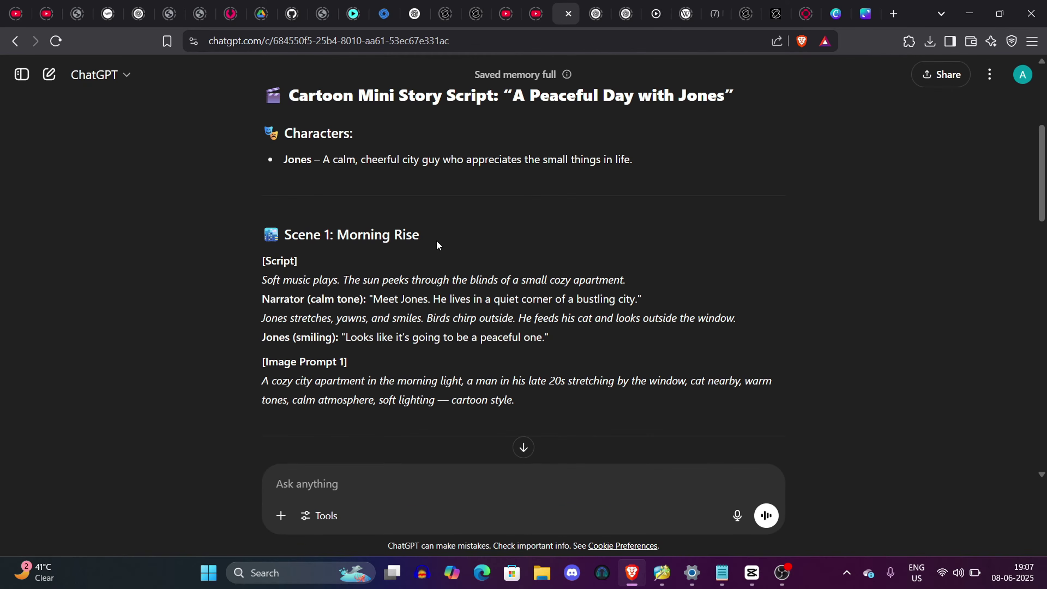
- Read the scripts and image prompts for the scenes, from Scene 1: Morning Rise through the end of the response
drag(357, 252, 613, 381)
click(613, 380)
scroll(272, 174, down, 10)
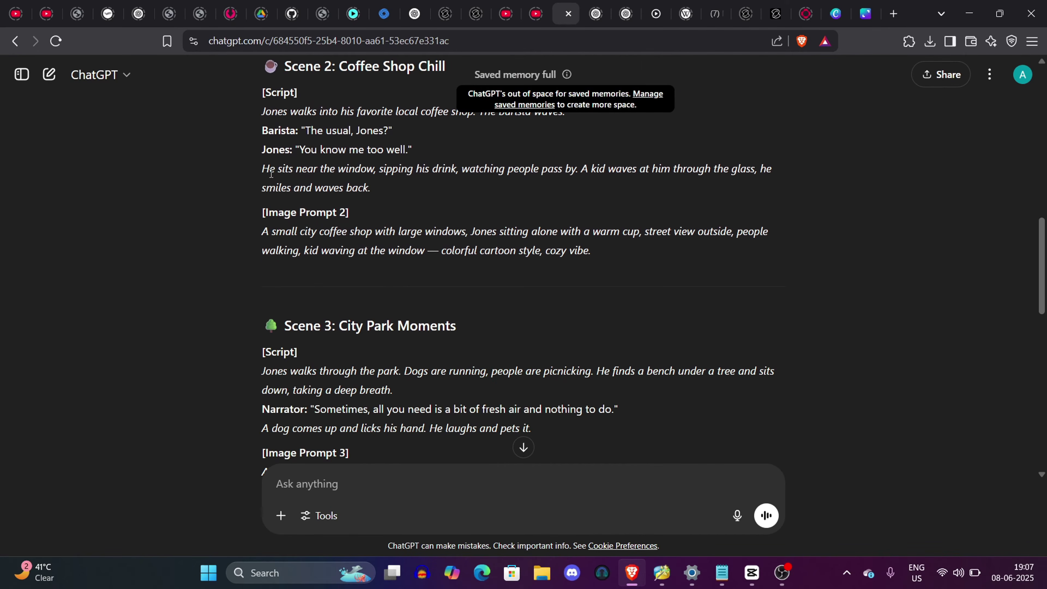
drag(235, 85, 691, 317)
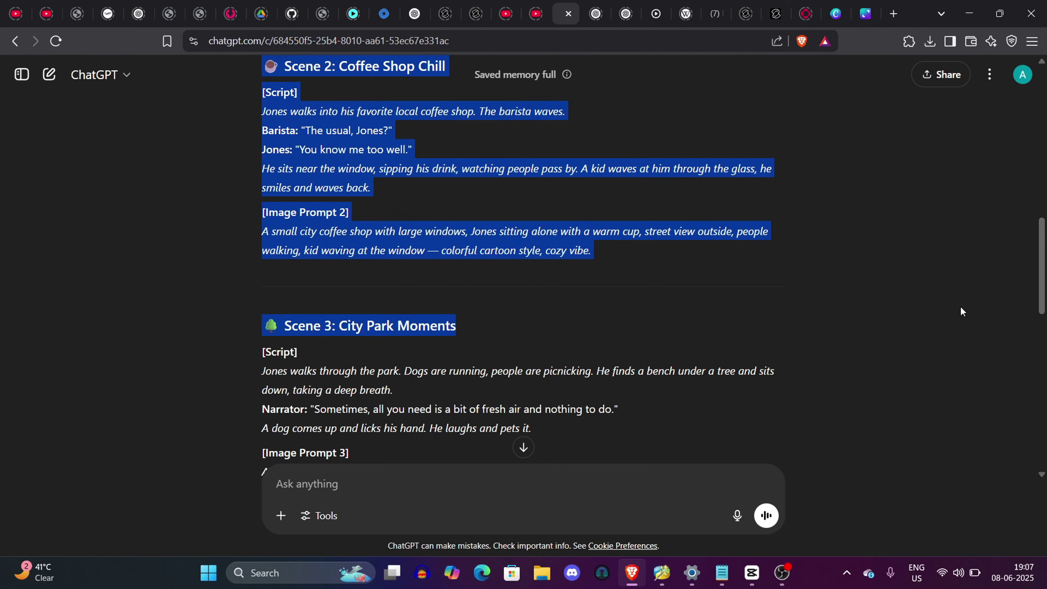
scroll(331, 273, down, 3)
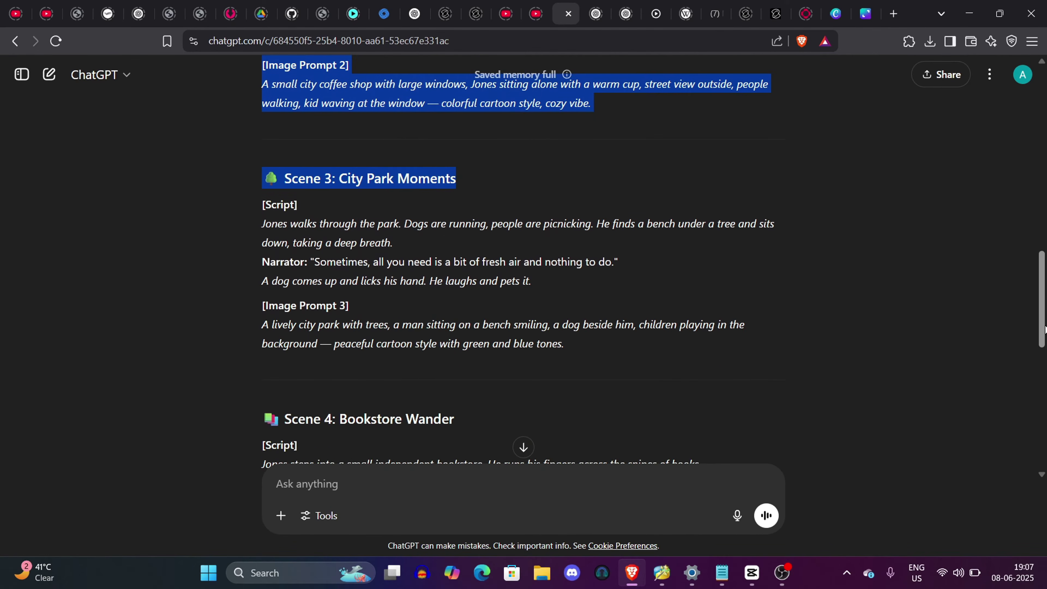
click(289, 218)
drag(281, 180, 668, 297)
click(668, 296)
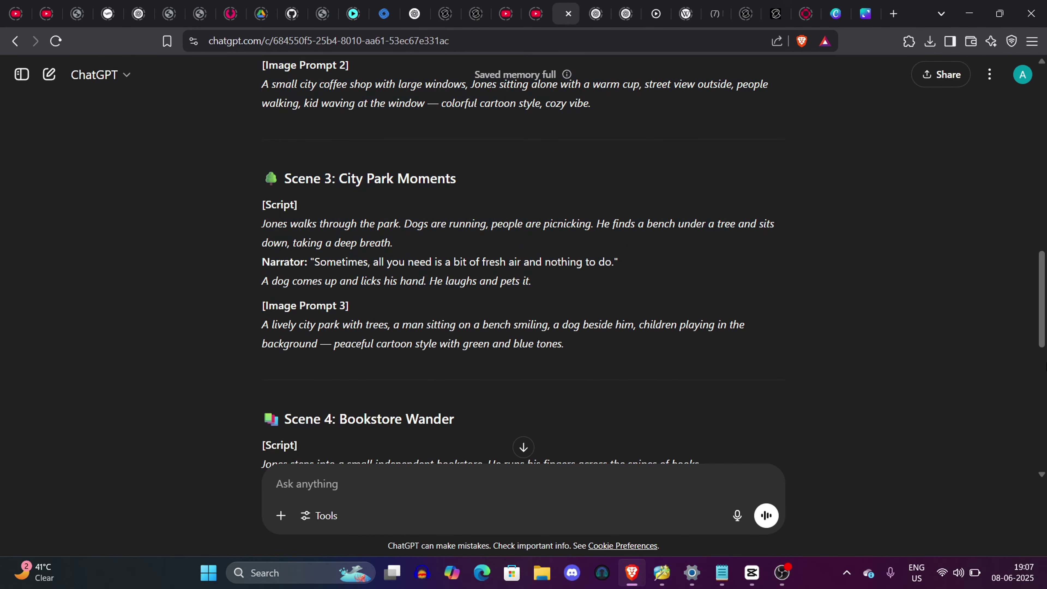
scroll(523, 263, down, 10)
scroll(420, 450, up, 5)
scroll(421, 450, down, 5)
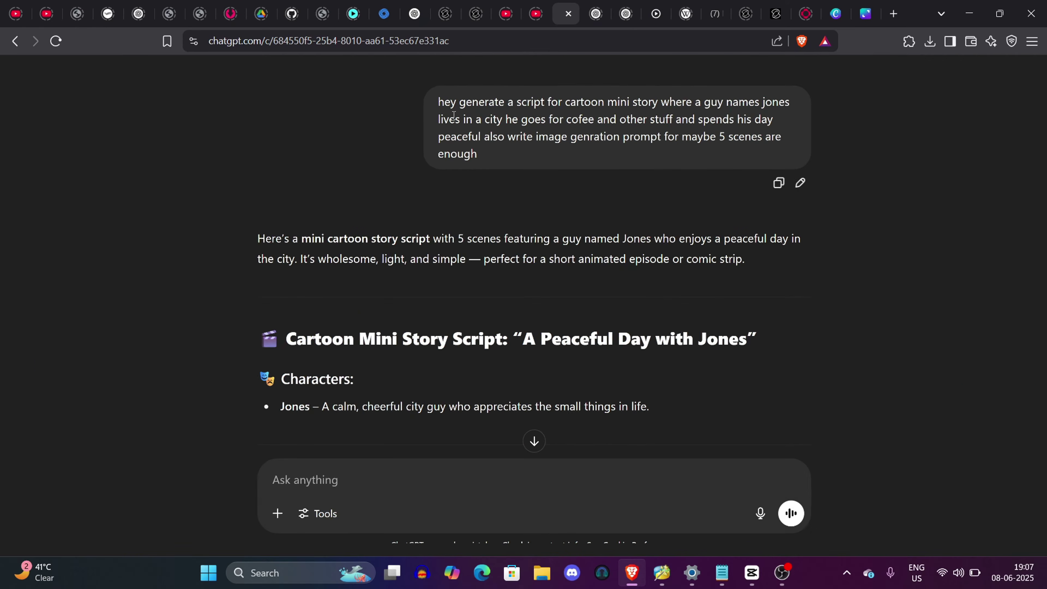
- Reread the original request for the Jones cartoon script at the start of the conversation
drag(429, 98, 654, 160)
click(652, 160)
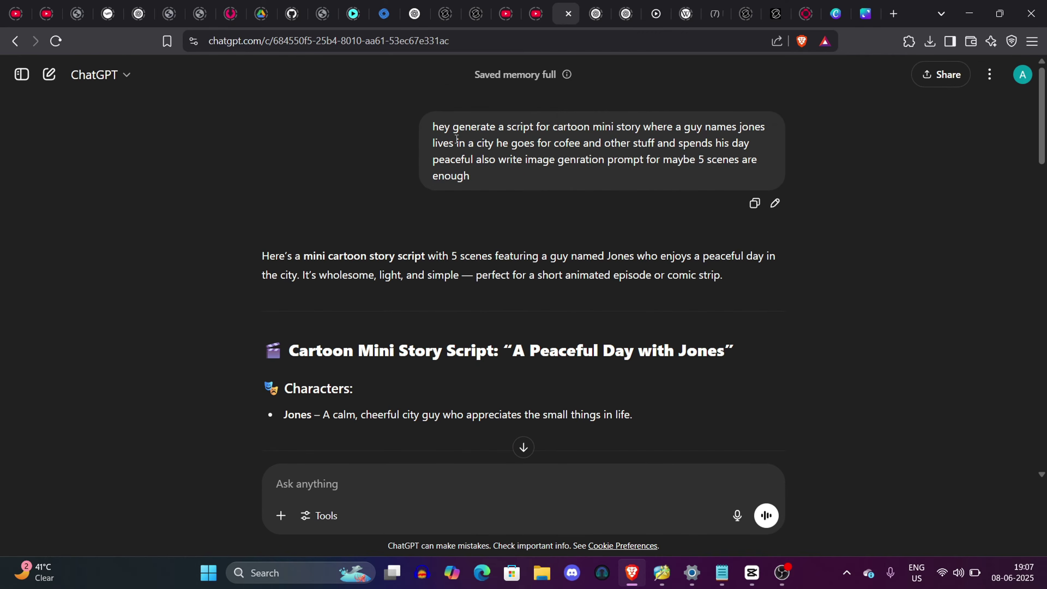
scroll(456, 138, up, 3)
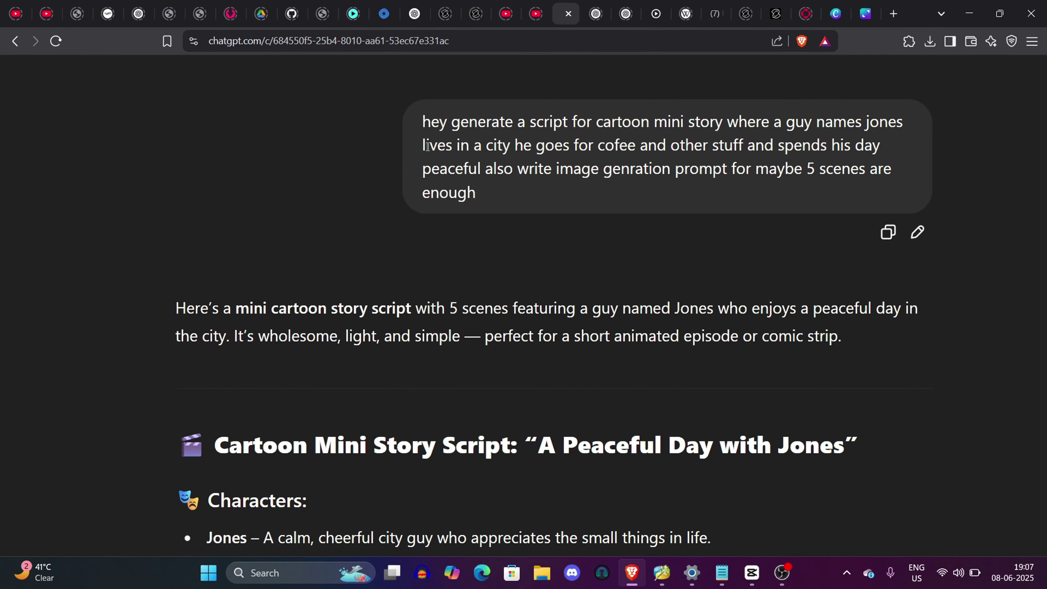
drag(416, 138, 566, 198)
click(566, 198)
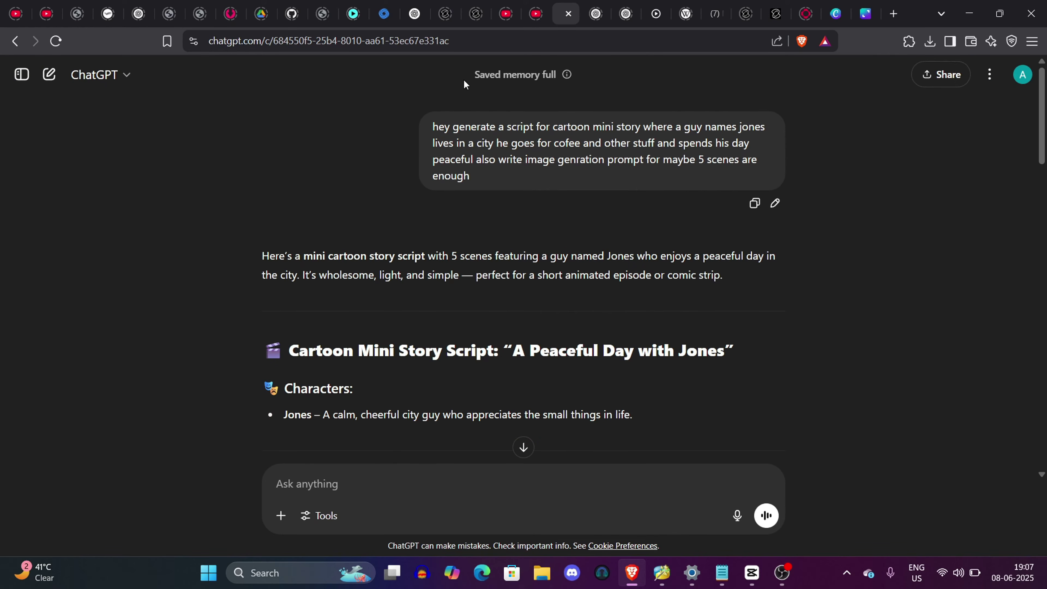
- Go over the response's opening paragraph, story title and Characters section again
drag(242, 246, 786, 253)
click(787, 252)
scroll(523, 289, down, 20)
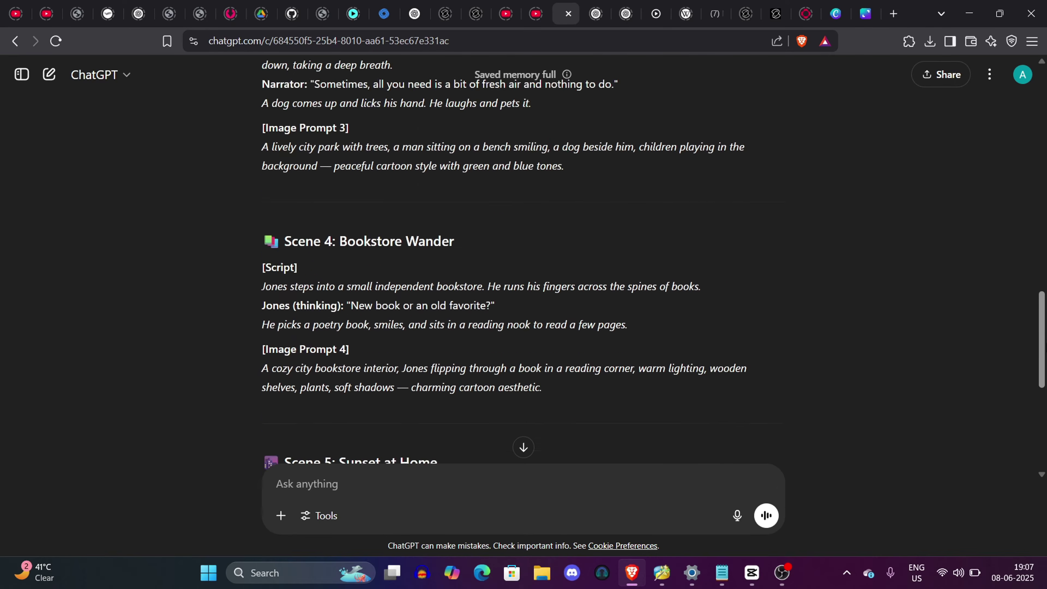
scroll(523, 289, up, 20)
scroll(340, 161, down, 1)
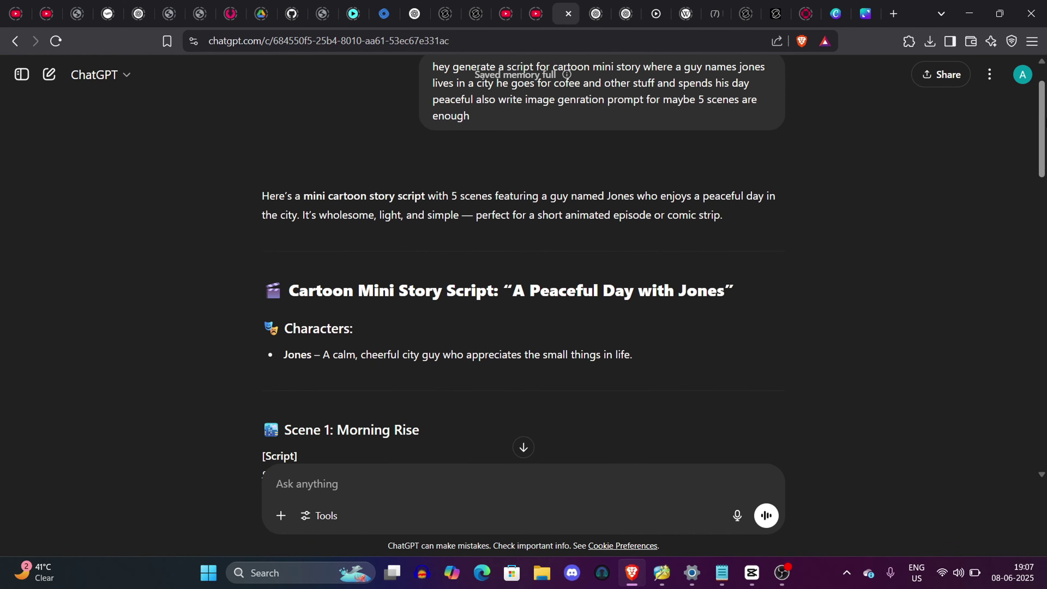
drag(264, 200, 781, 210)
click(781, 209)
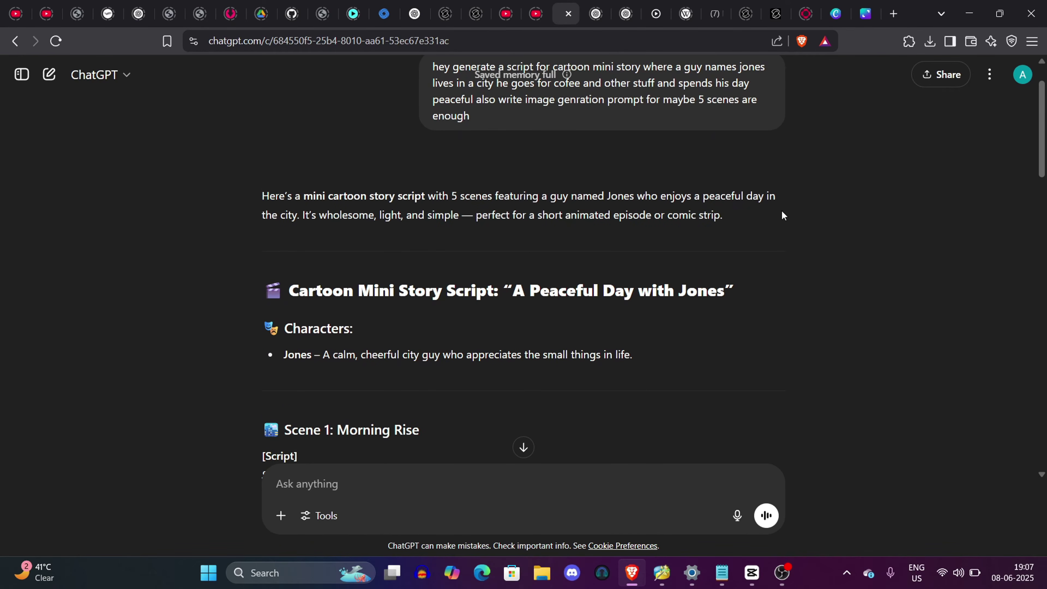
scroll(1042, 123, down, 1)
scroll(334, 210, down, 2)
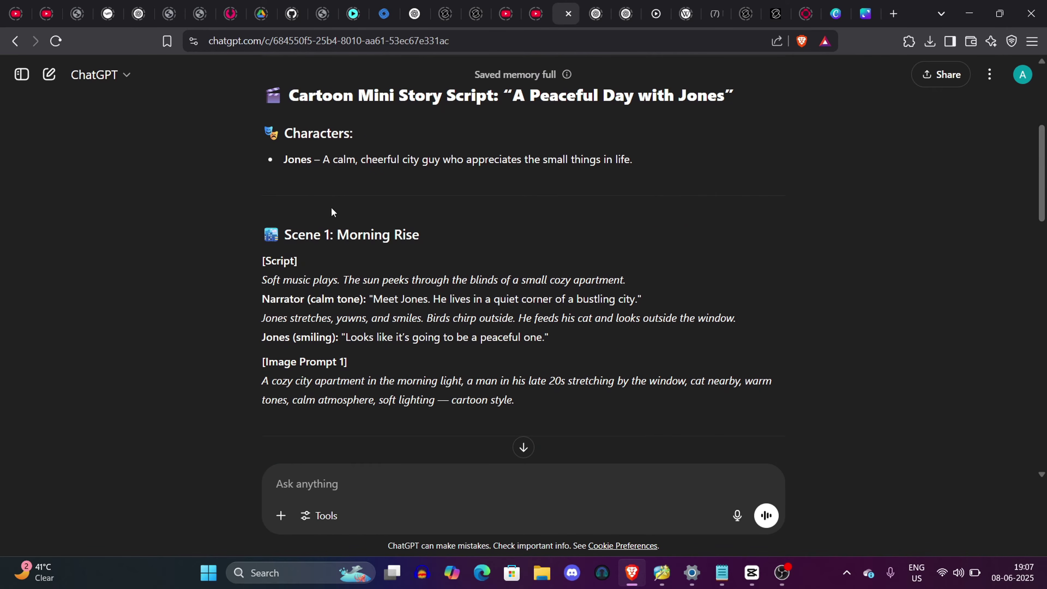
drag(288, 95, 740, 124)
click(752, 120)
key(ctrl+plus)
key(ctrl+plus)
drag(233, 120, 719, 162)
click(719, 163)
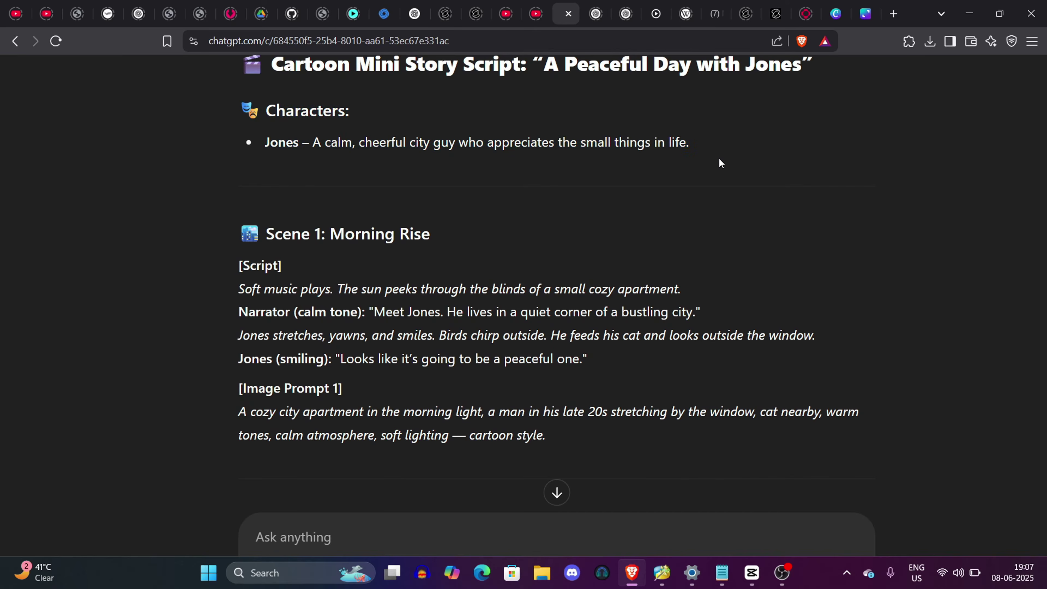
key(ctrl+minus)
- Go through the five scenes again, ending at the script and image prompt of Scene 5: Sunset at Home
drag(390, 244, 234, 233)
drag(611, 159, 615, 381)
click(970, 201)
scroll(528, 268, down, 10)
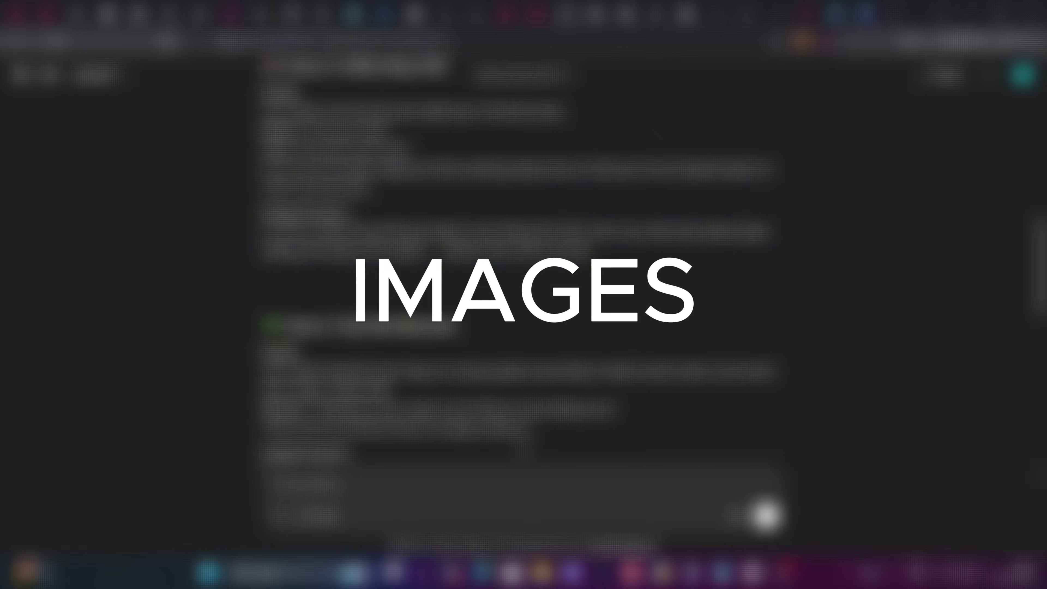
drag(257, 66, 457, 326)
scroll(289, 218, down, 3)
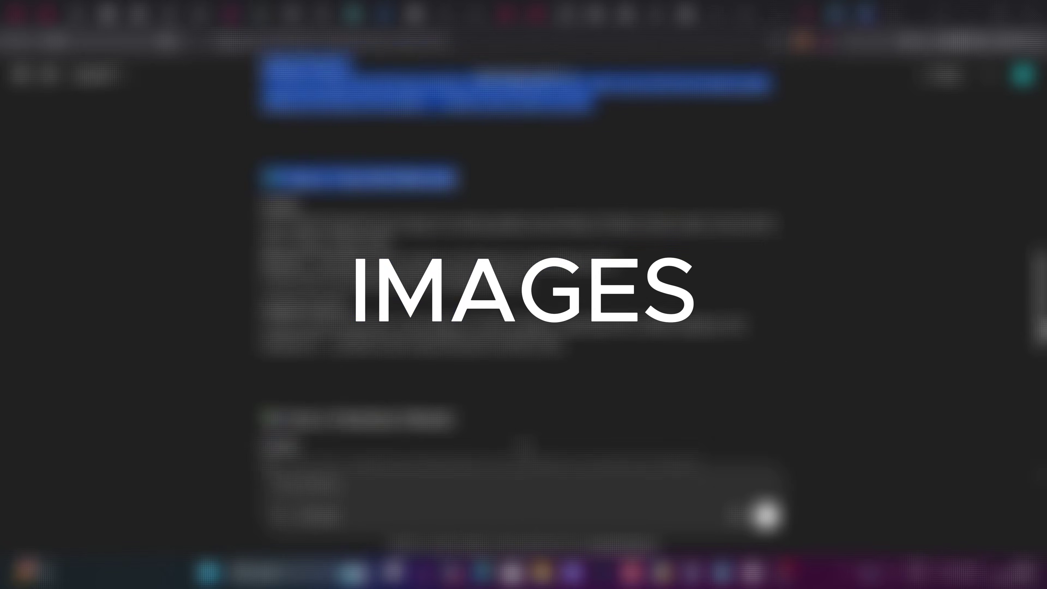
click(288, 218)
scroll(289, 218, down, 10)
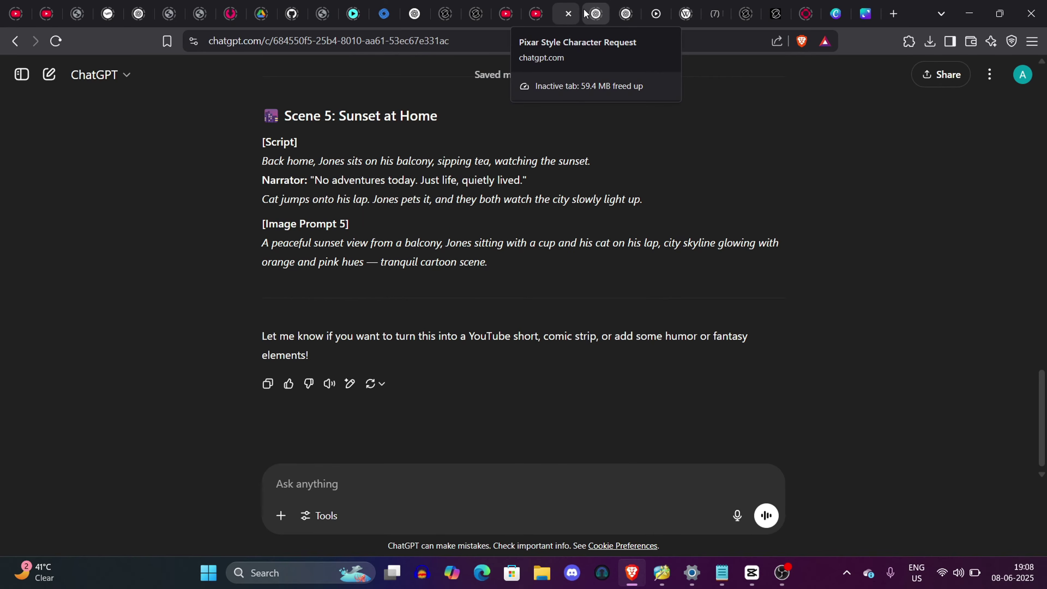
- Open the Pixar Style Character Request conversation and read its first prompt for a full-body picture of Jones
click(585, 13)
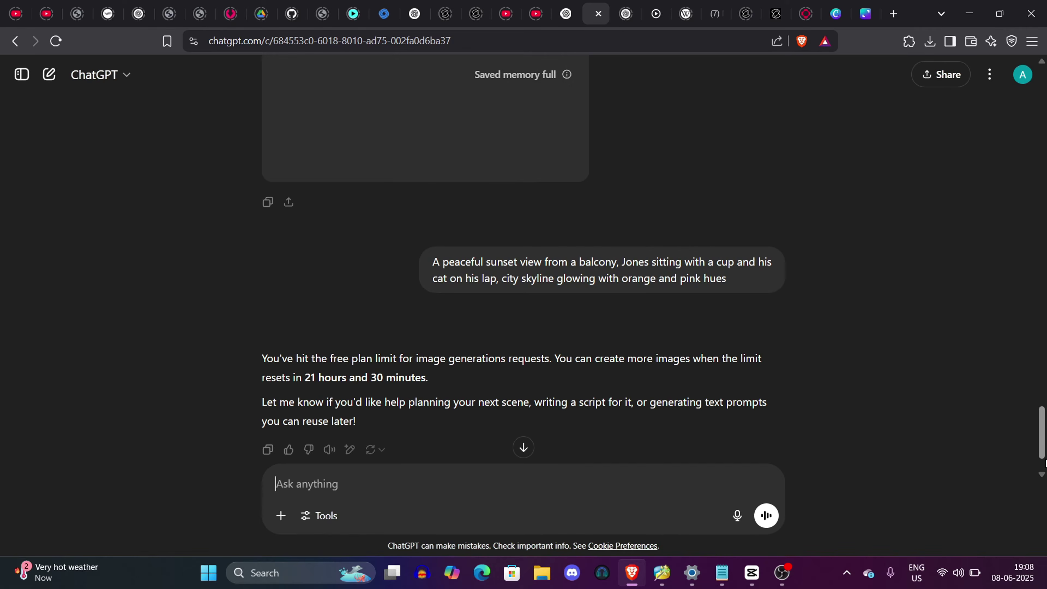
drag(1040, 442, 1040, 95)
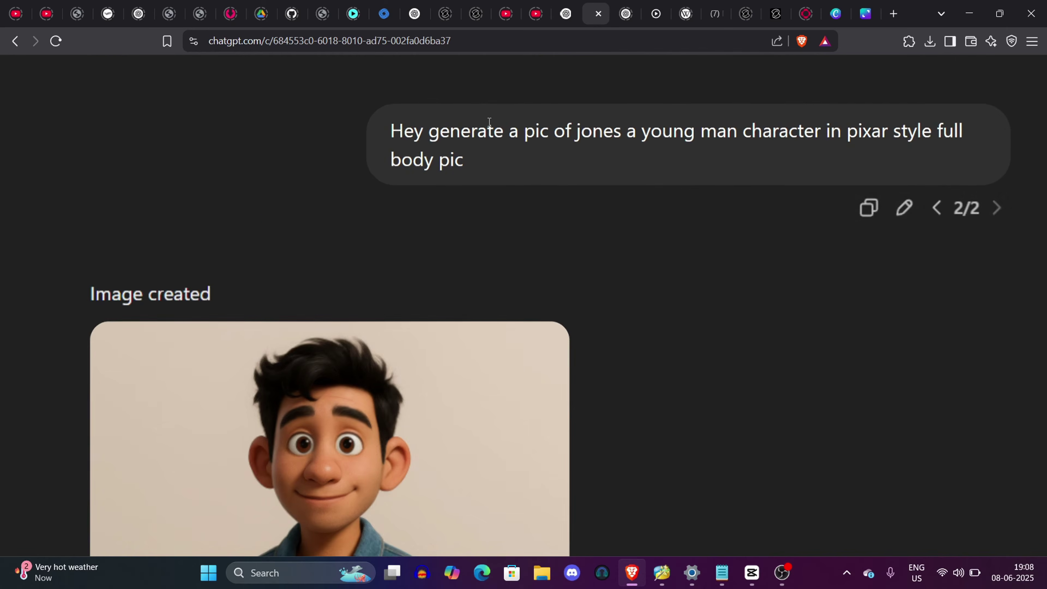
scroll(489, 122, up, 5)
drag(404, 132, 944, 190)
click(626, 189)
scroll(625, 189, down, 5)
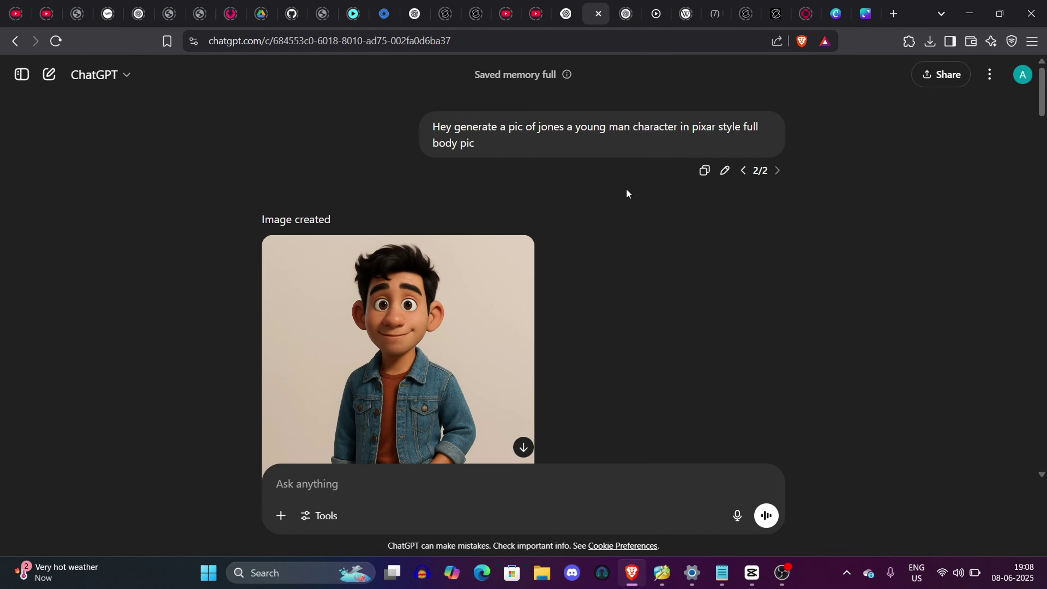
- Open the generated full-body image of Jones in the large view and inspect the character up close
scroll(1043, 118, down, 4)
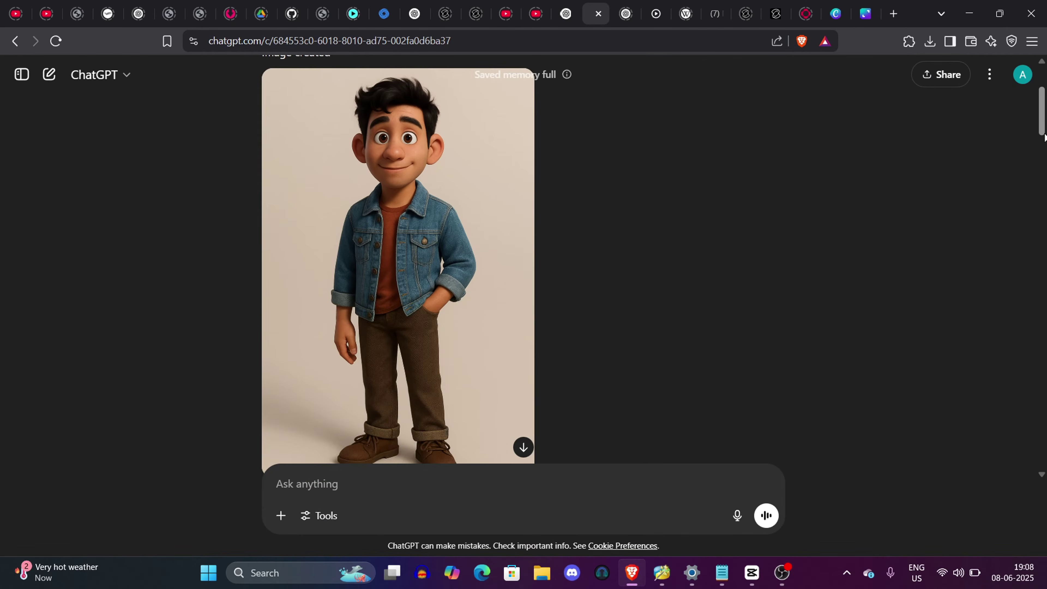
click(320, 208)
scroll(571, 218, up, 5)
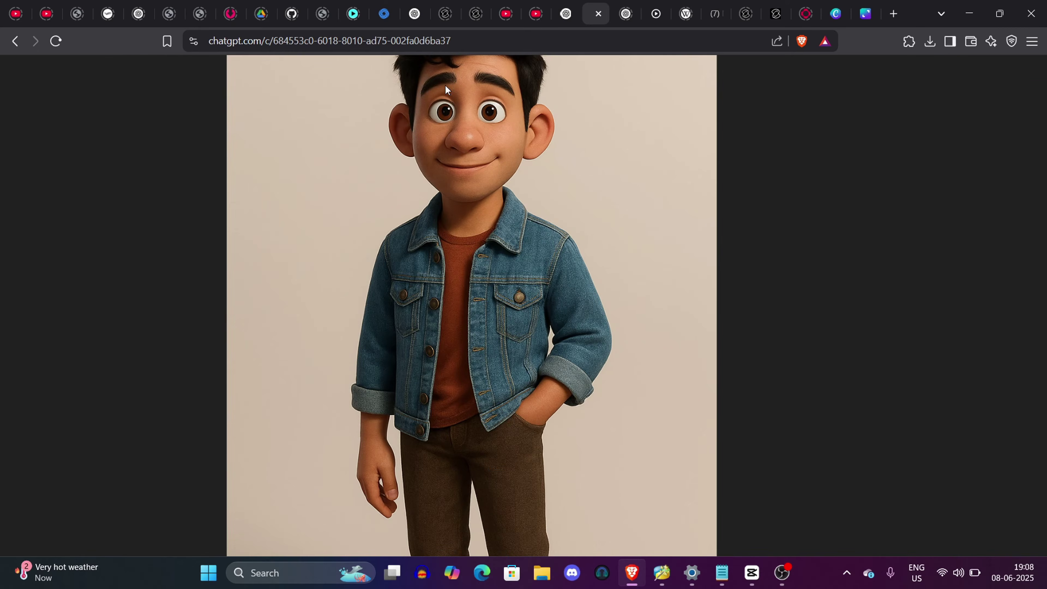
scroll(475, 95, down, 5)
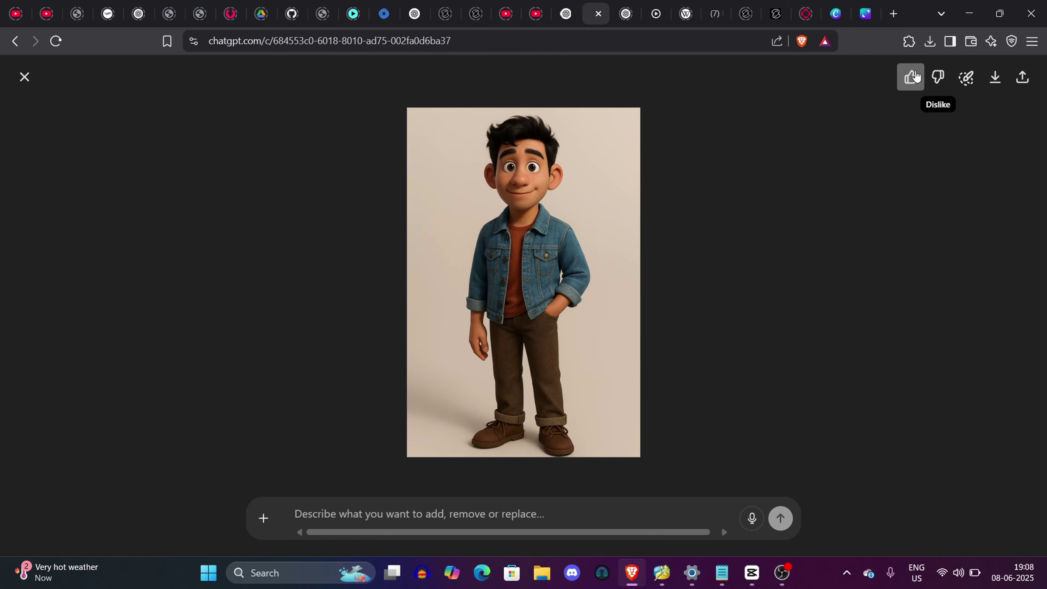
- Give the full-body Jones image a positive rating and close its large view
click(910, 77)
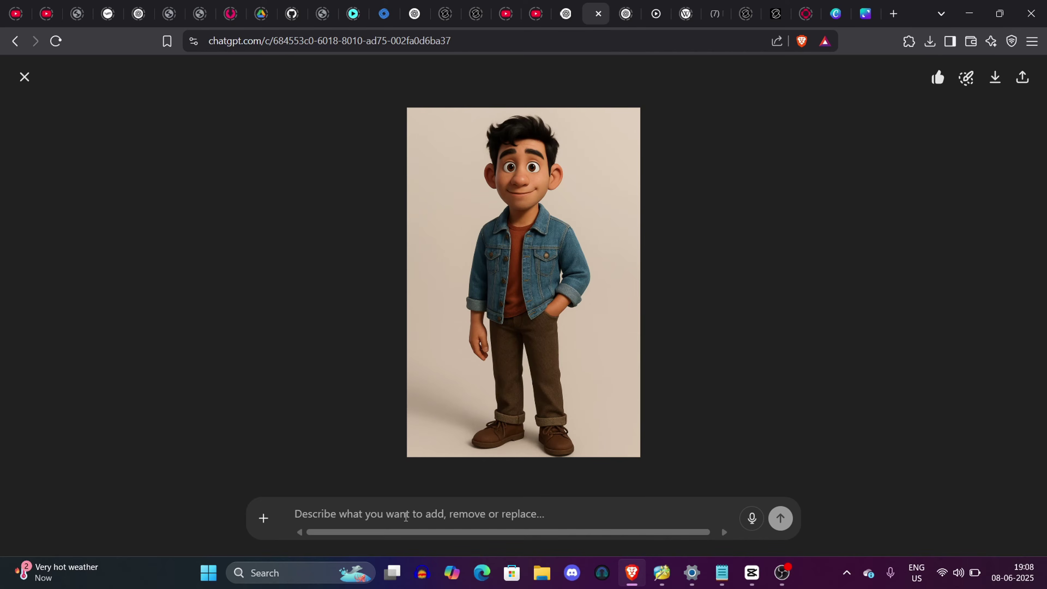
scroll(406, 512, up, 5)
scroll(297, 452, down, 5)
click(24, 77)
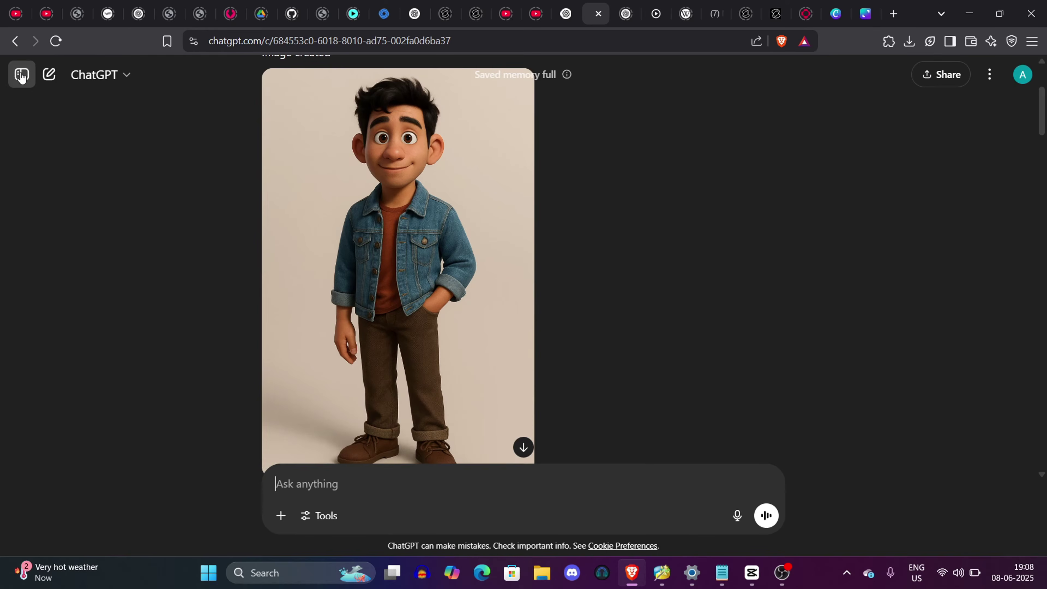
- Read the cozy city apartment prompt and examine the generated morning image of Jones, dismissing the battery saver notice
drag(1041, 105, 1042, 172)
scroll(797, 175, up, 5)
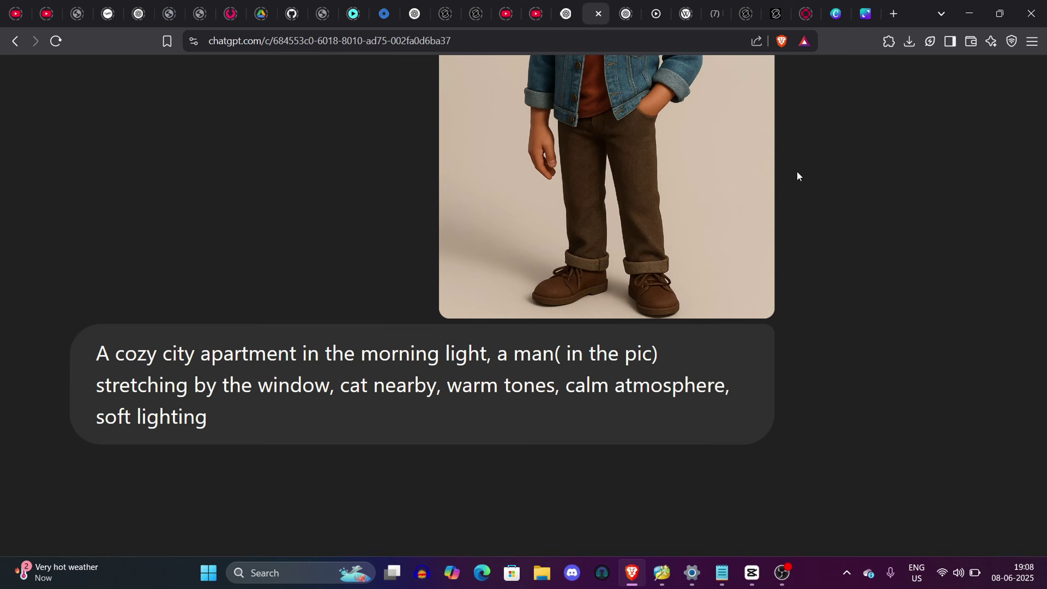
drag(87, 358, 215, 446)
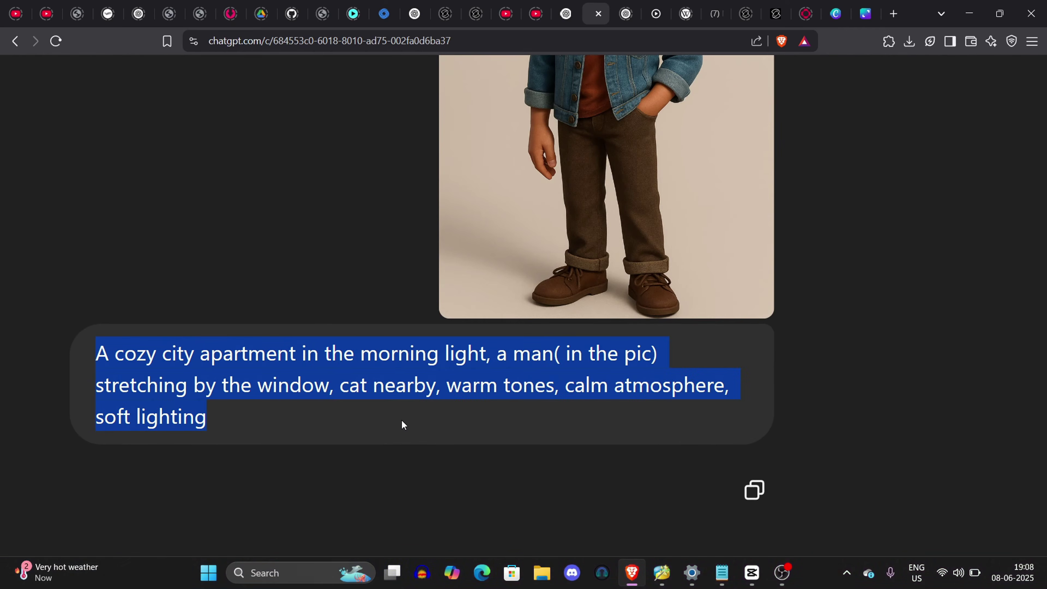
scroll(400, 419, down, 5)
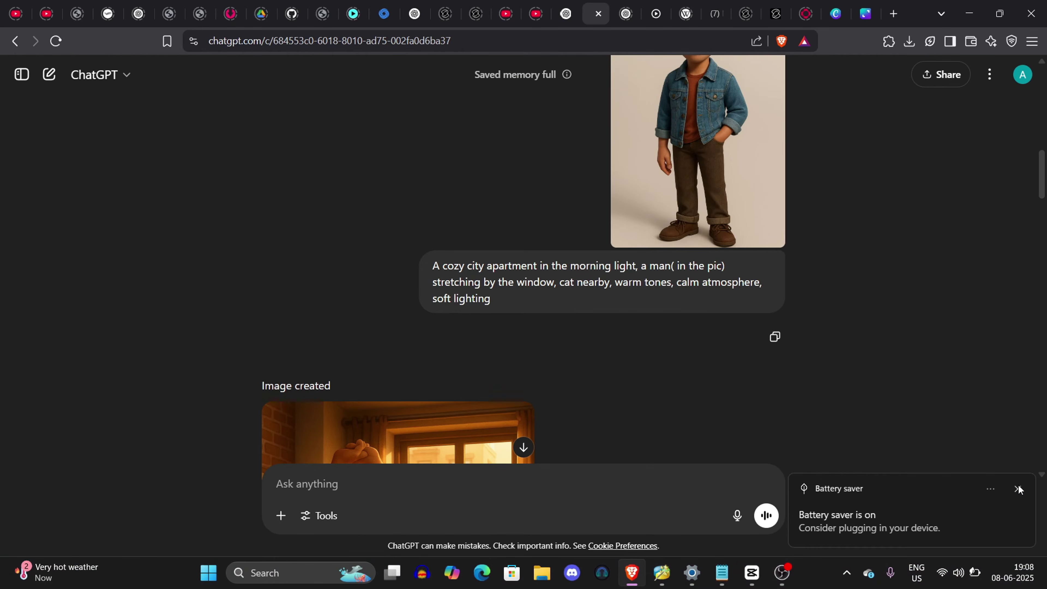
click(1018, 489)
scroll(523, 289, down, 3)
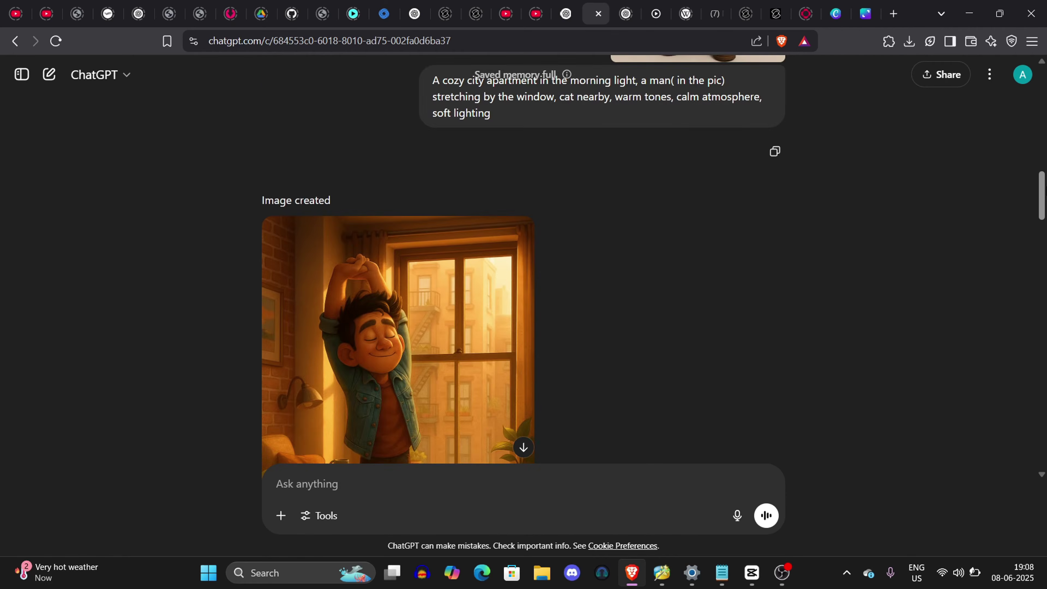
scroll(523, 289, down, 2)
scroll(313, 246, down, 1)
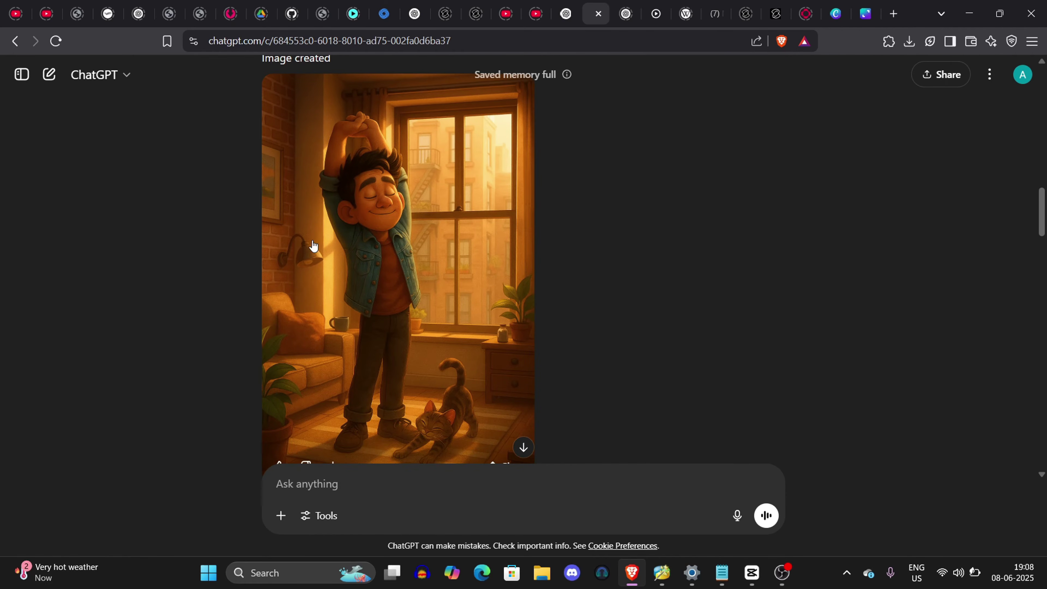
- Review the follow-up prompt asking for a 4:3 landscape ratio in Pixar style and inspect the regenerated apartment image up close
click(1046, 181)
drag(1046, 181, 1046, 276)
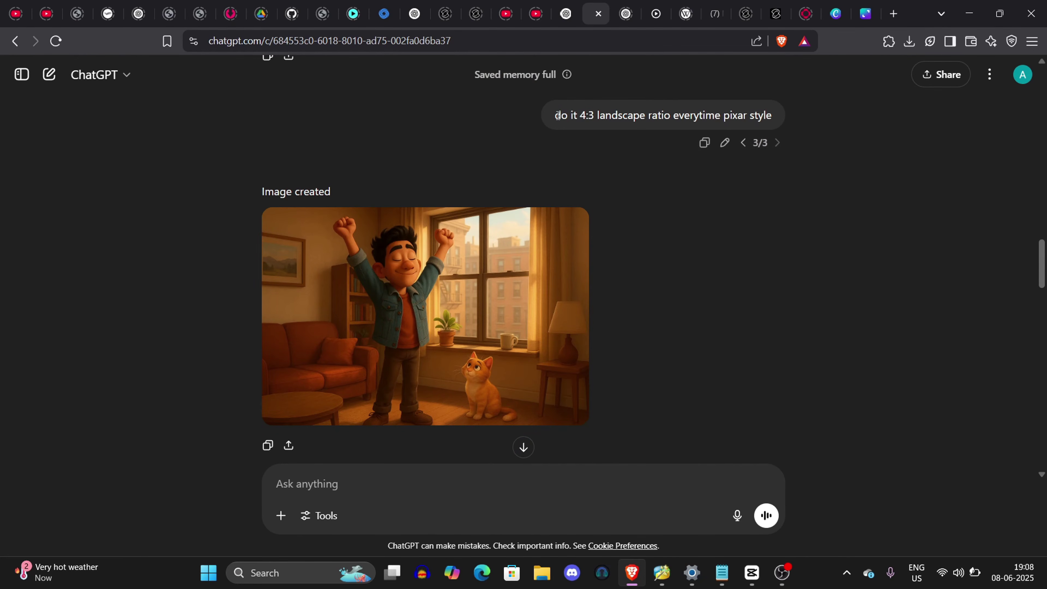
scroll(420, 315, up, 5)
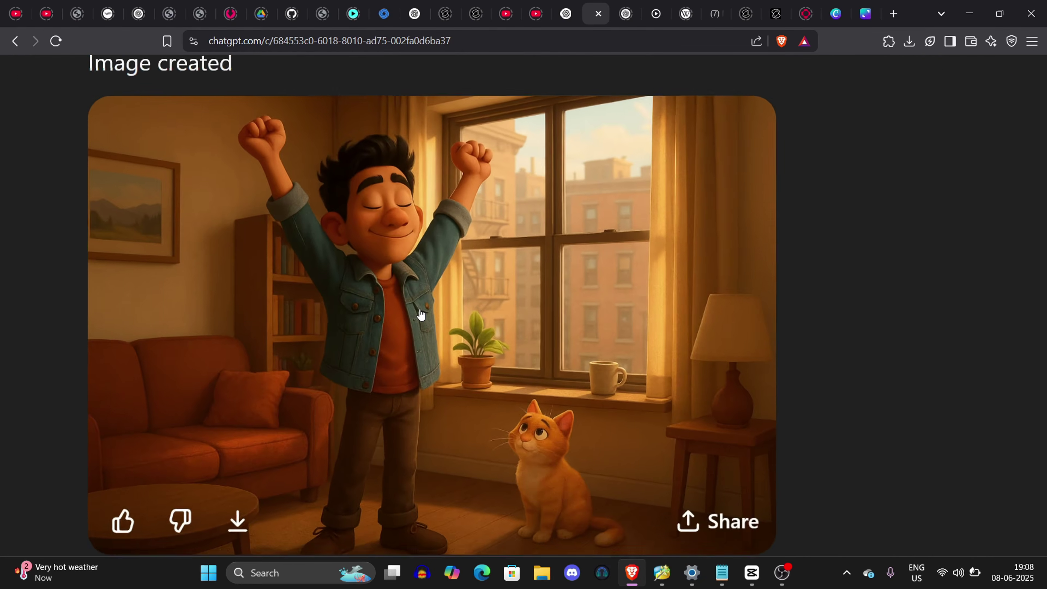
scroll(420, 315, down, 5)
- Compare the coffee shop image's prompt with Image Prompt 2 in the story script conversation, then return to the image conversation
scroll(523, 264, down, 10)
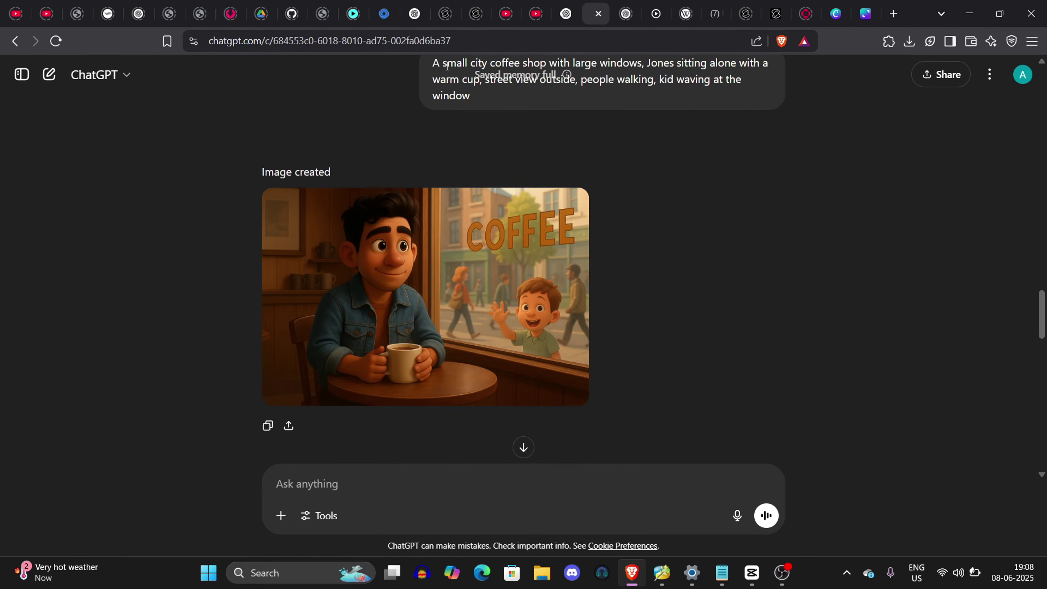
click(566, 12)
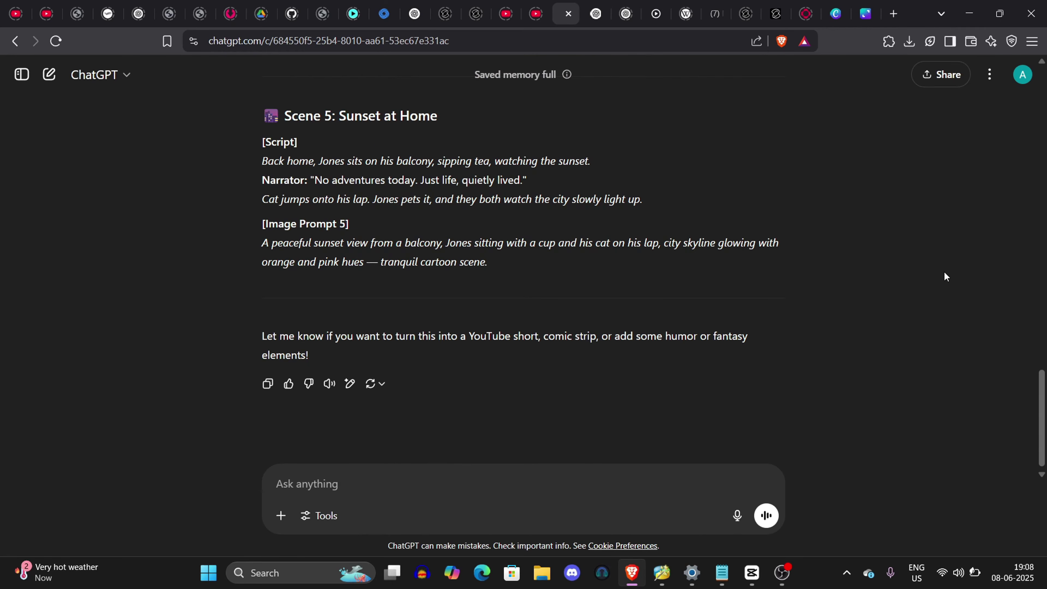
drag(1042, 407, 1043, 256)
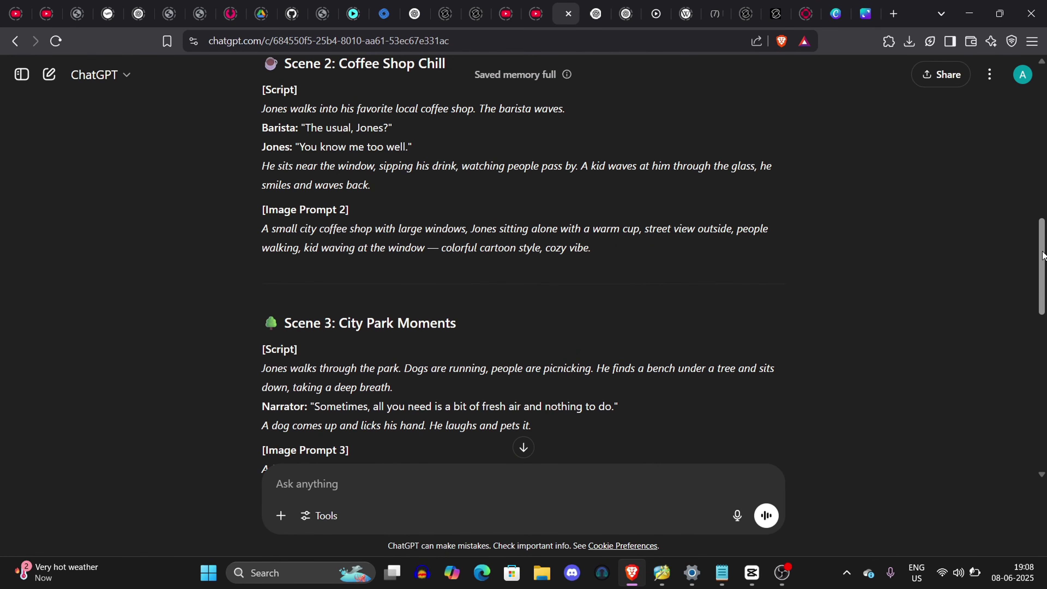
drag(258, 232, 638, 289)
click(638, 288)
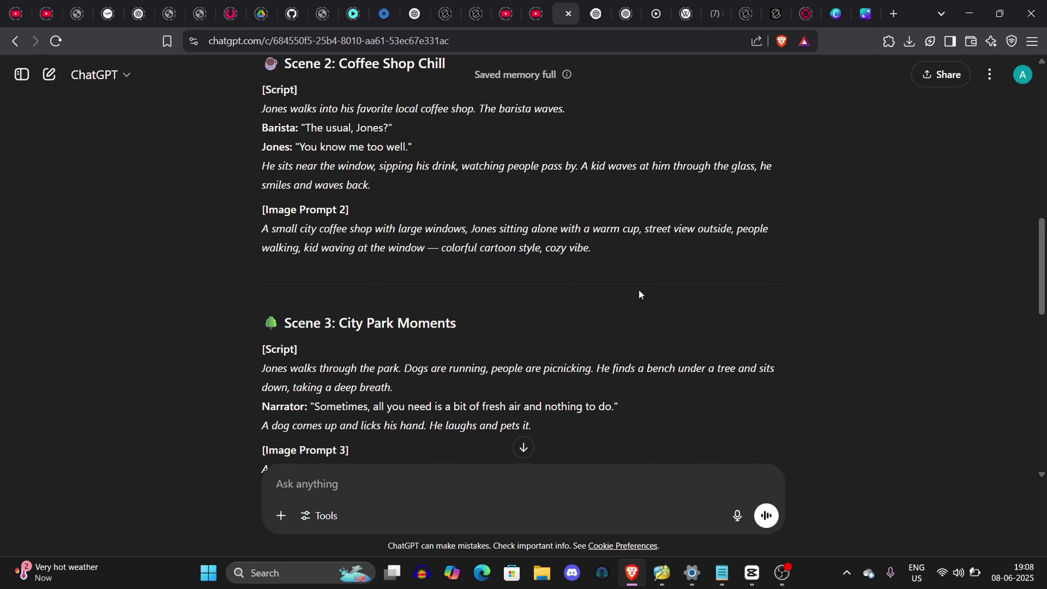
click(604, 6)
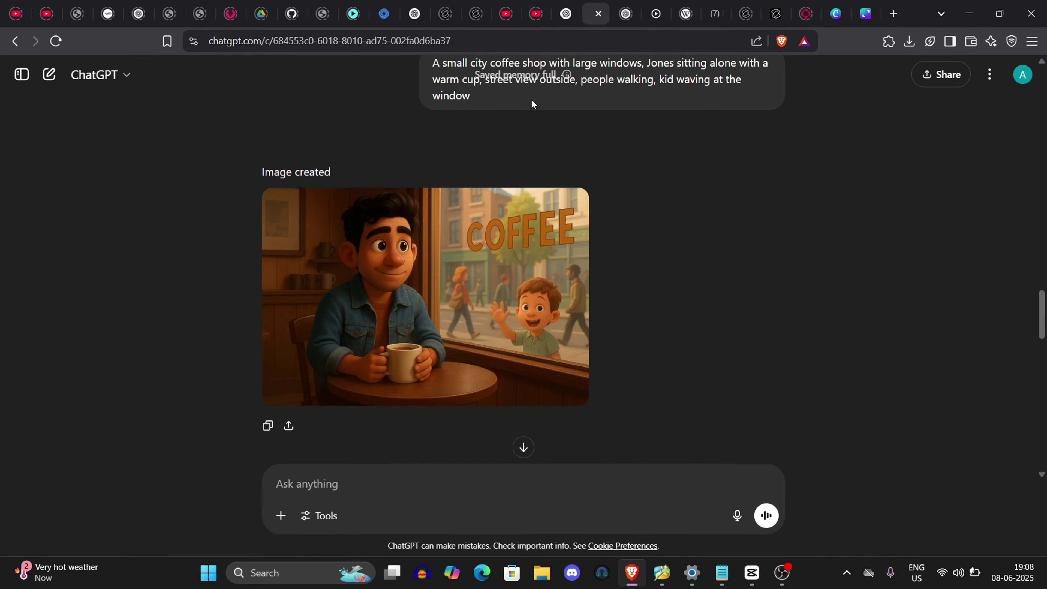
- Read the lively city park prompt and view the image of Jones on the bench with the dog
scroll(1039, 317, down, 8)
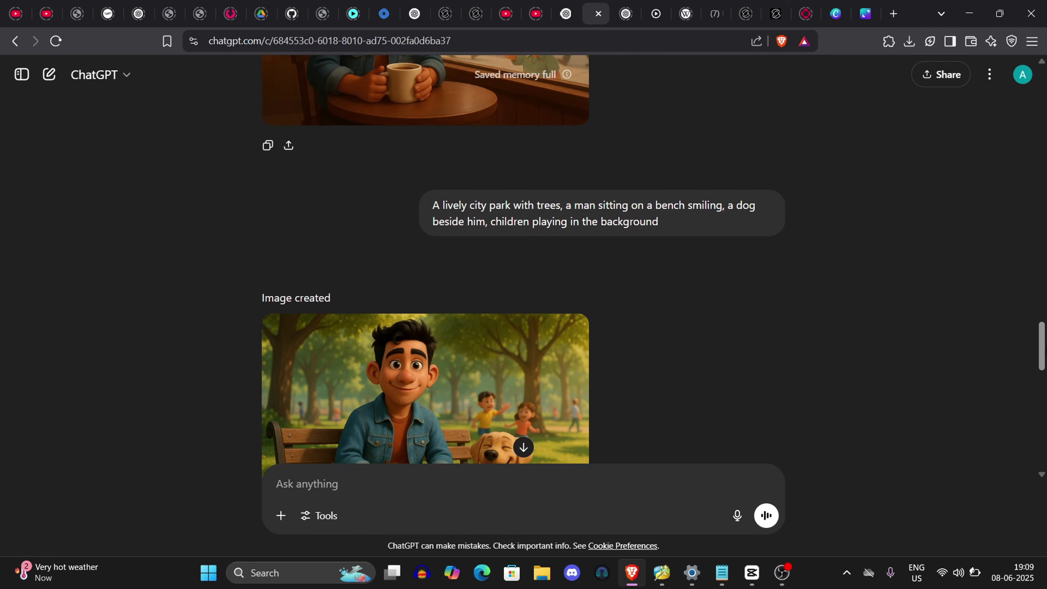
drag(432, 163, 630, 164)
click(630, 164)
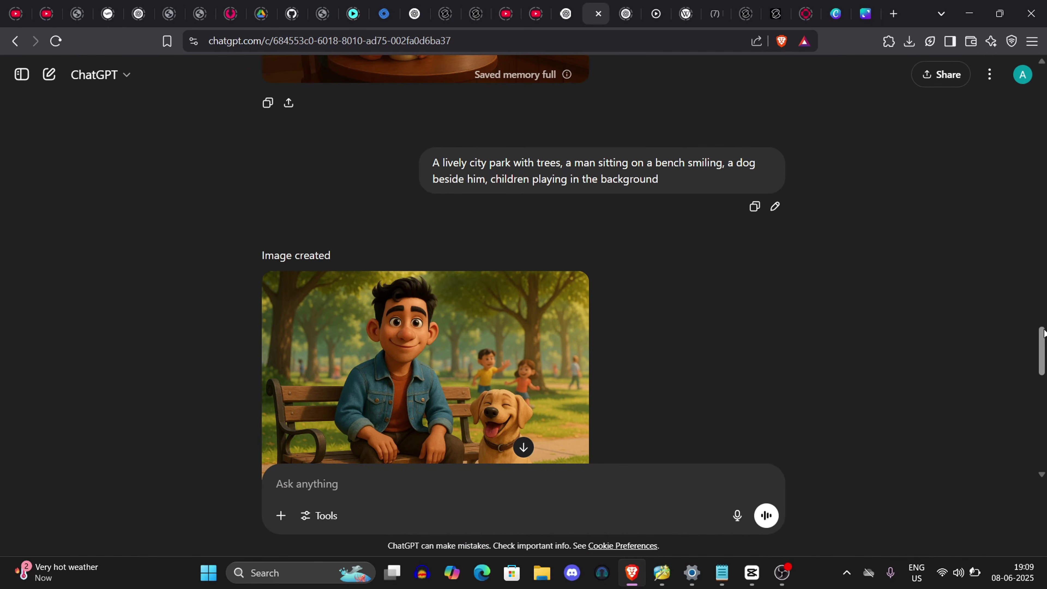
drag(1043, 334, 1043, 378)
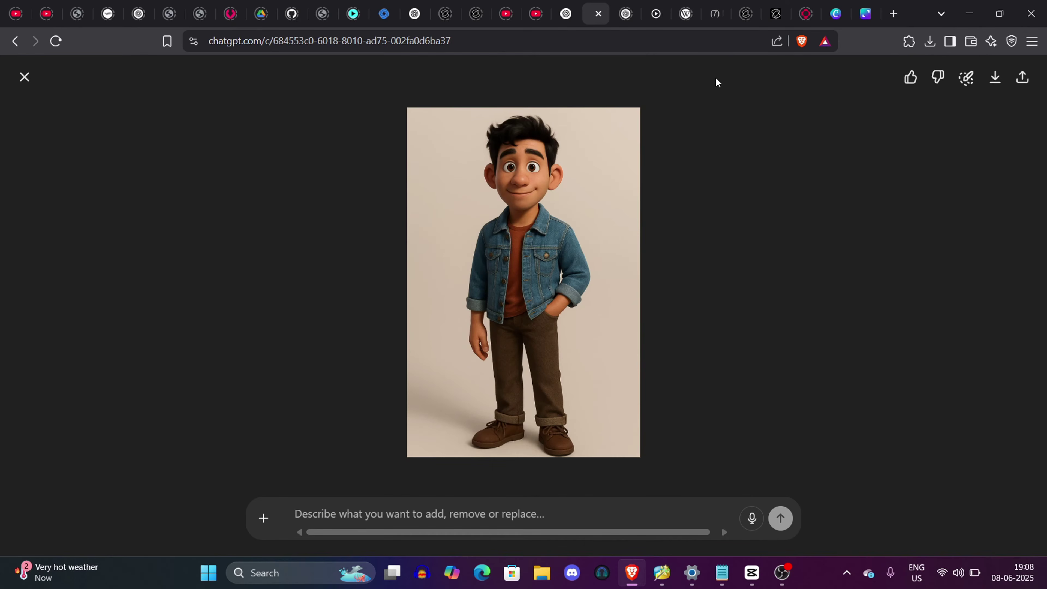
- Rate the enlarged full-body character image positively and return to the conversation
click(911, 78)
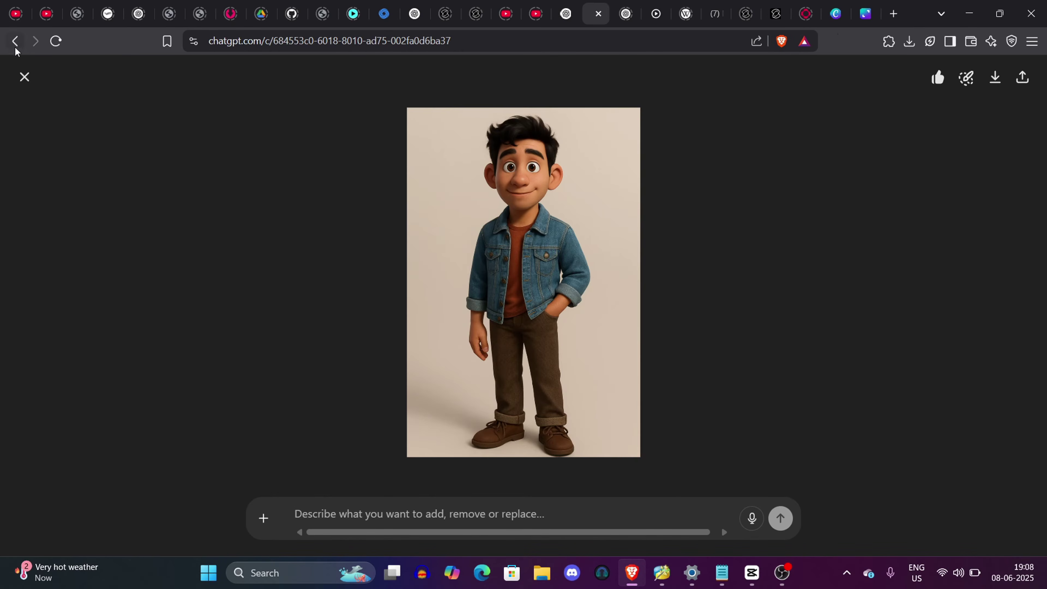
click(25, 77)
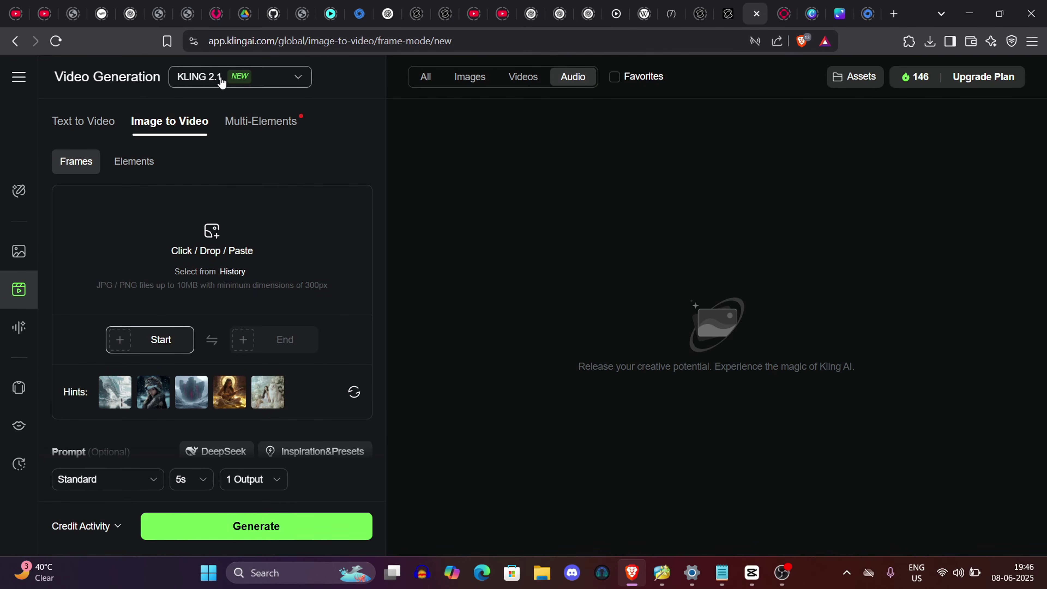
- In Kling AI's Image to Video generator, compare the available video models down to KLING 1.0 and choose KLING 2.1
mouse_move(222, 83)
scroll(215, 107, up, 3)
scroll(183, 237, up, 5)
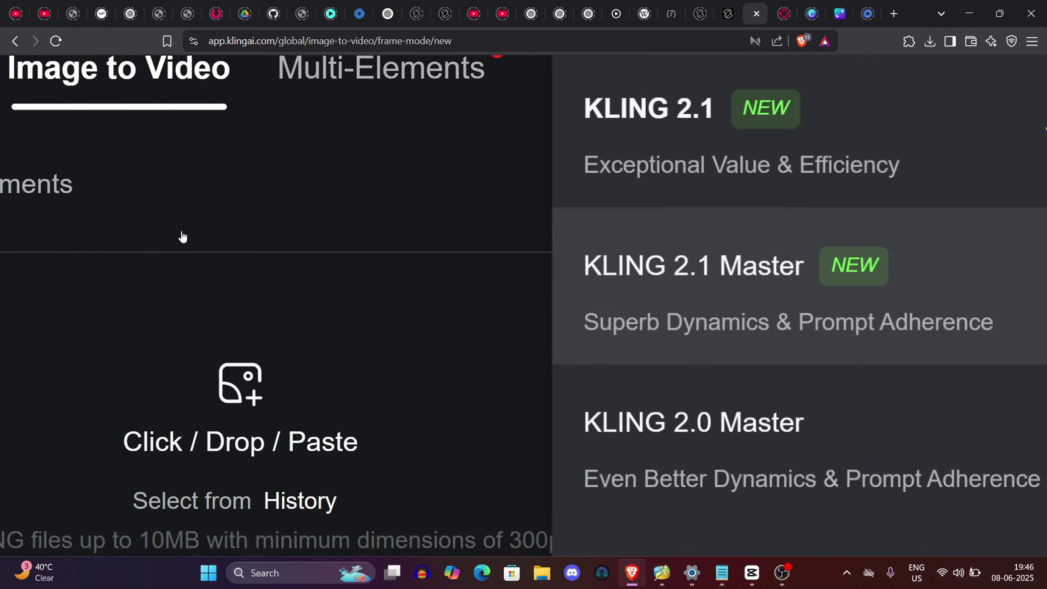
scroll(183, 236, down, 5)
scroll(222, 233, up, 2)
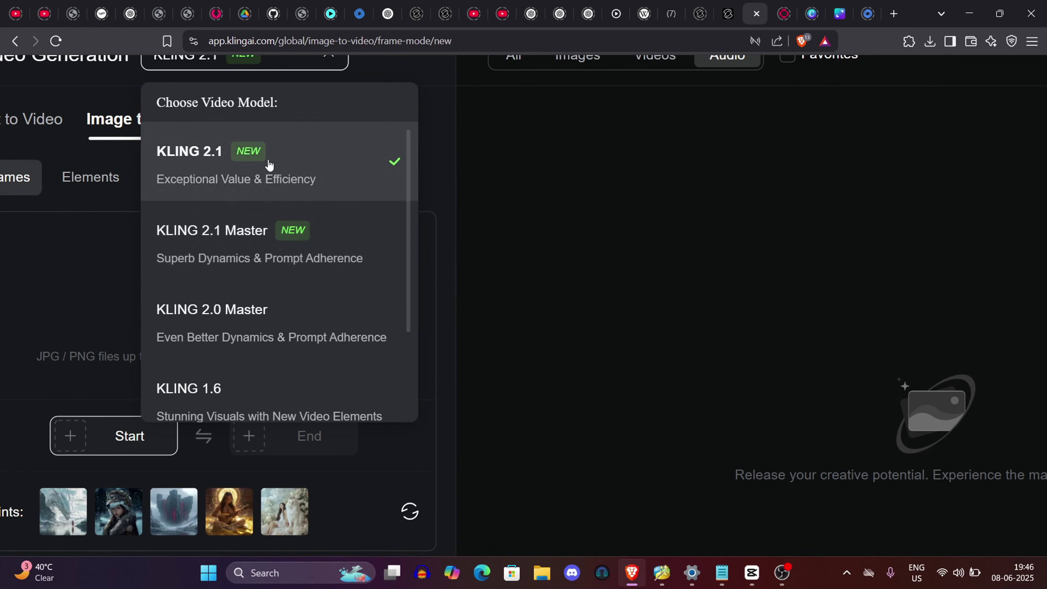
drag(409, 217, 402, 321)
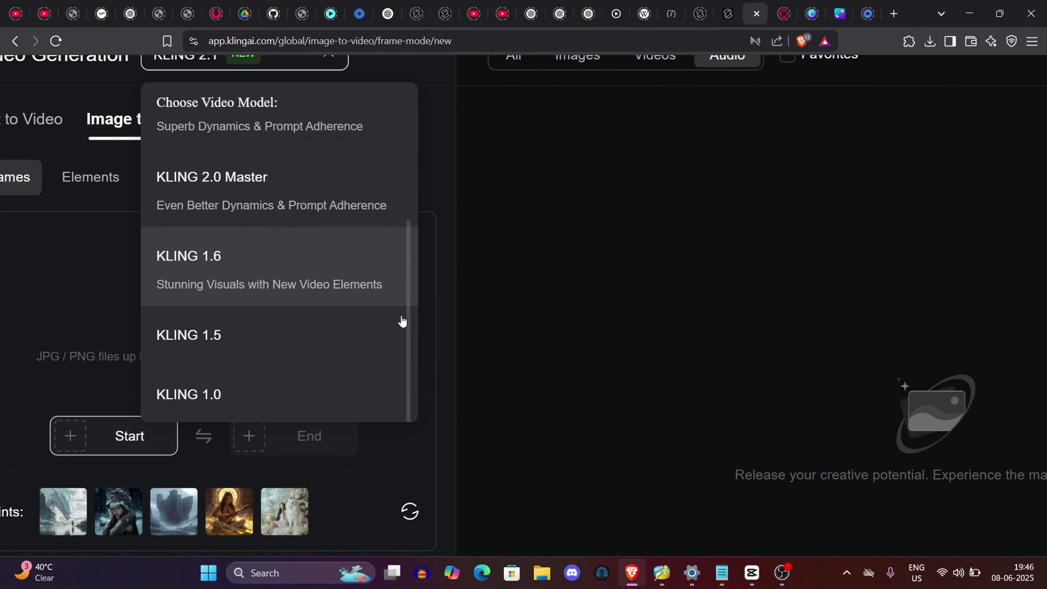
scroll(400, 313, up, 3)
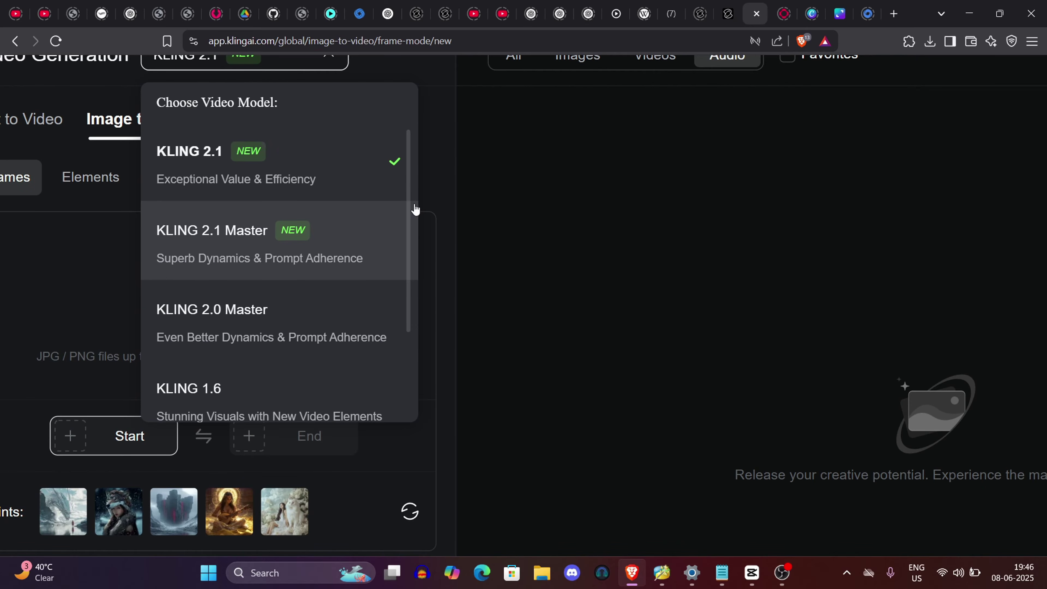
scroll(400, 260, down, 5)
scroll(388, 363, up, 5)
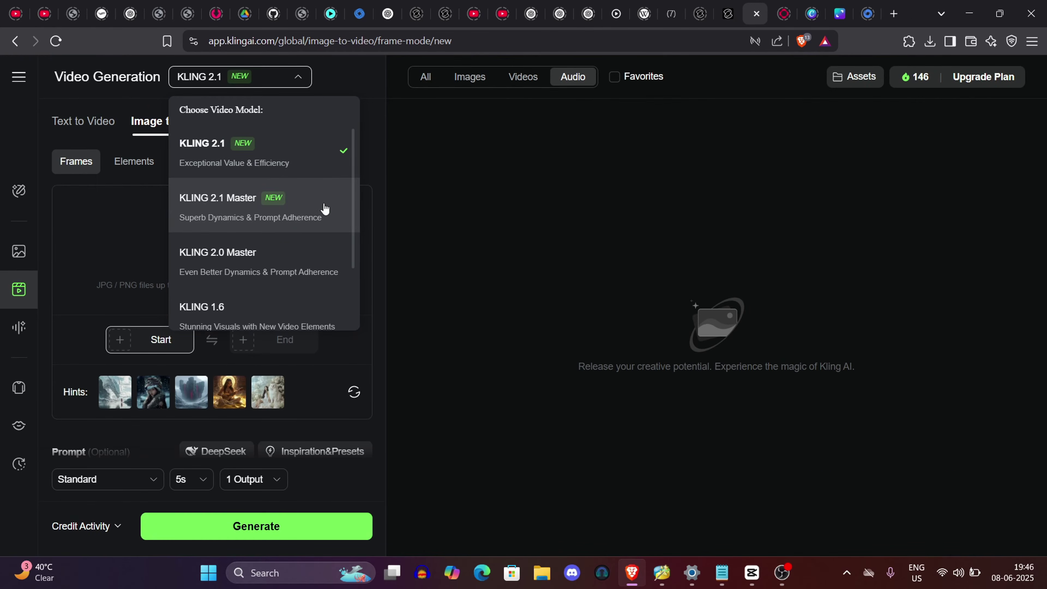
click(333, 169)
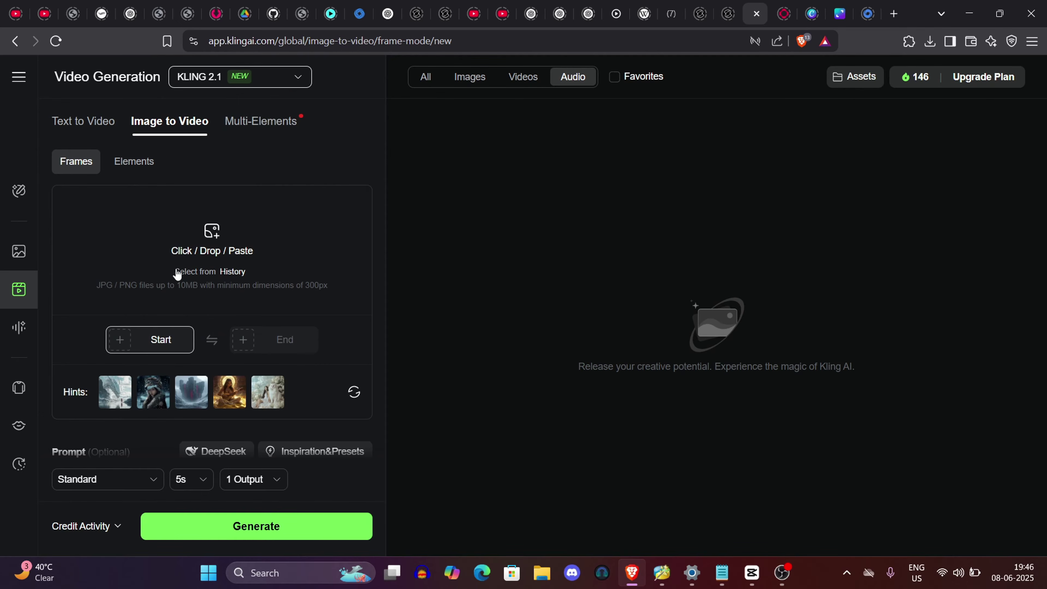
- Upload the apartment stretching image "ChatGPT Image Jun 8, 2025, 05_22_42 PM" from Downloads as the start frame
click(230, 266)
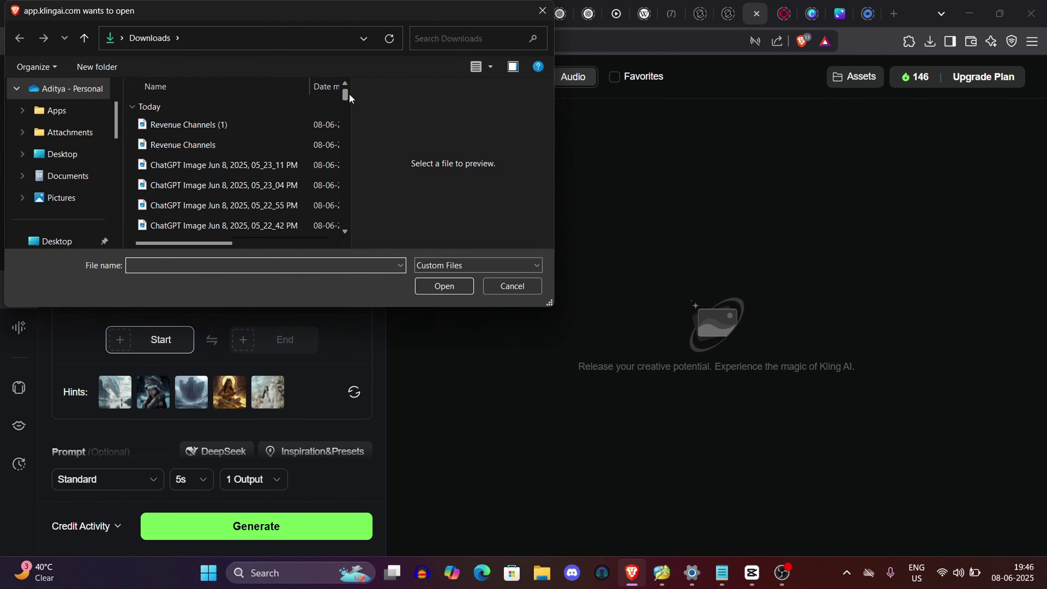
drag(346, 99, 346, 102)
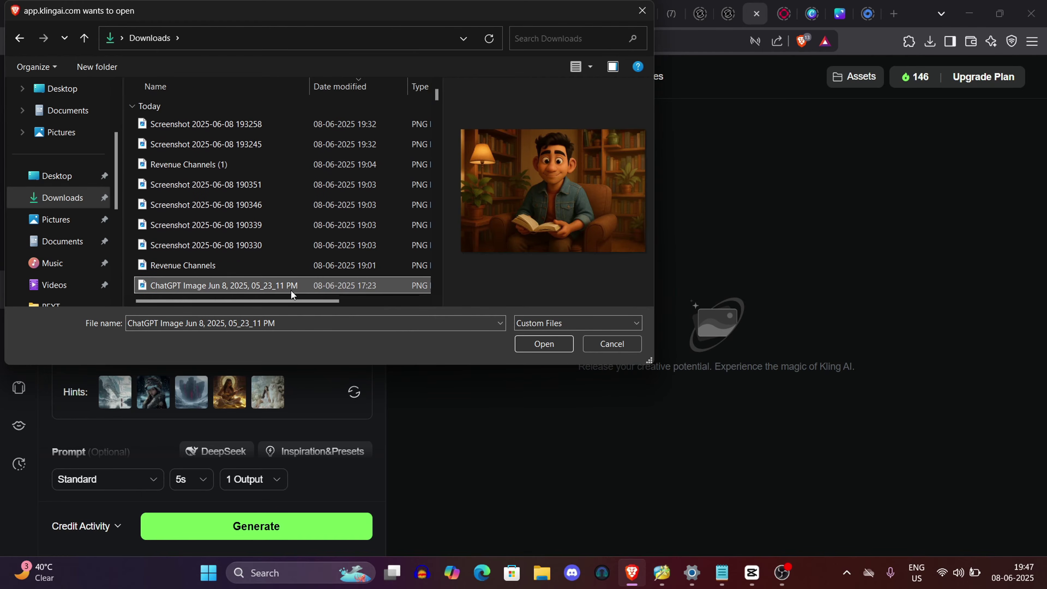
key(Down)
key(Down)
key(Up)
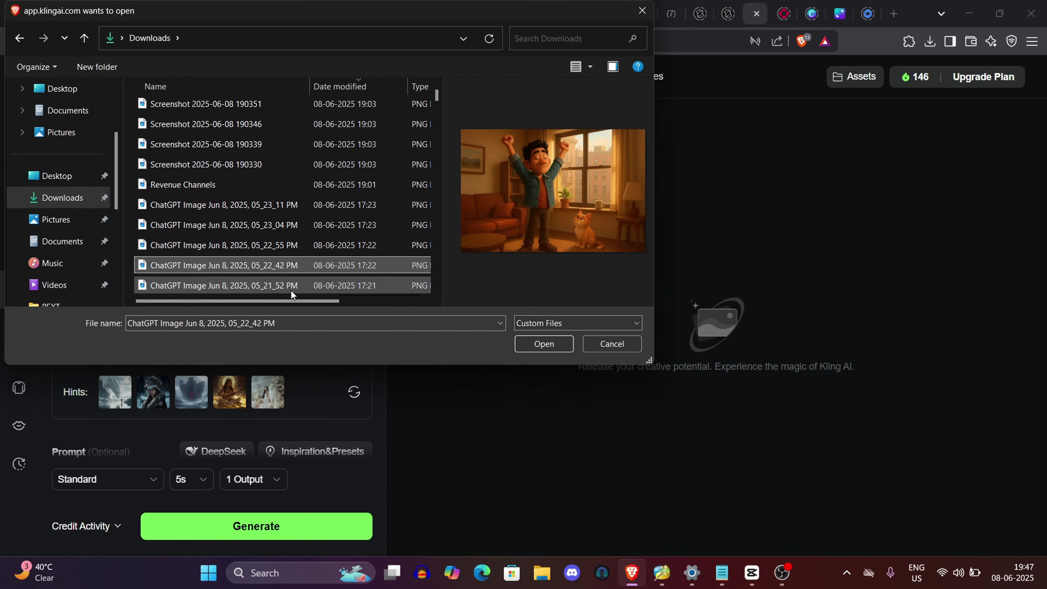
click(544, 343)
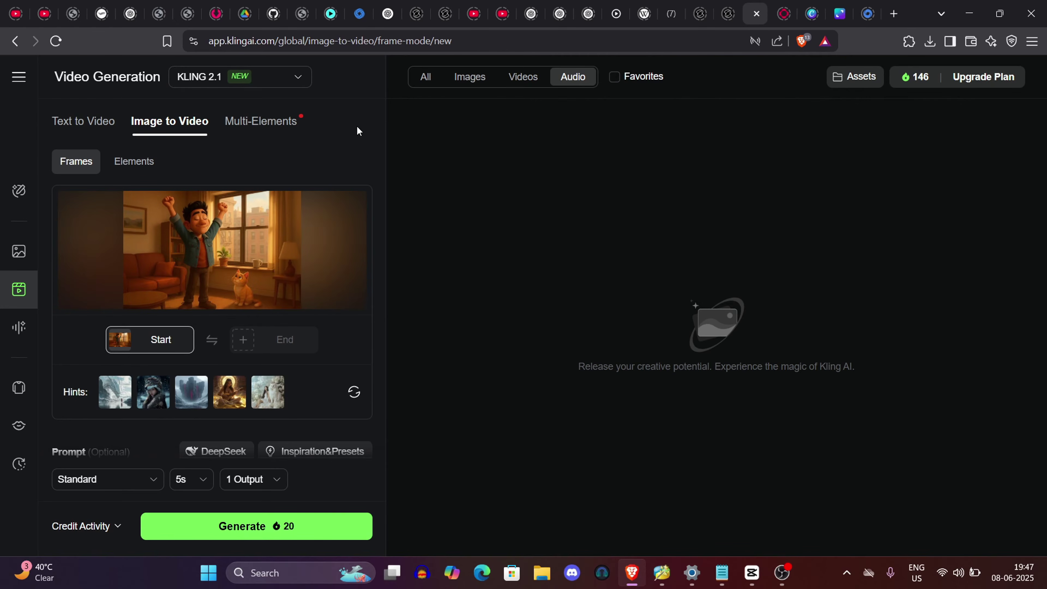
- Look over the optional prompt, sound effects and negative prompt settings for the video, including the sound effects explanation
scroll(357, 131, down, 6)
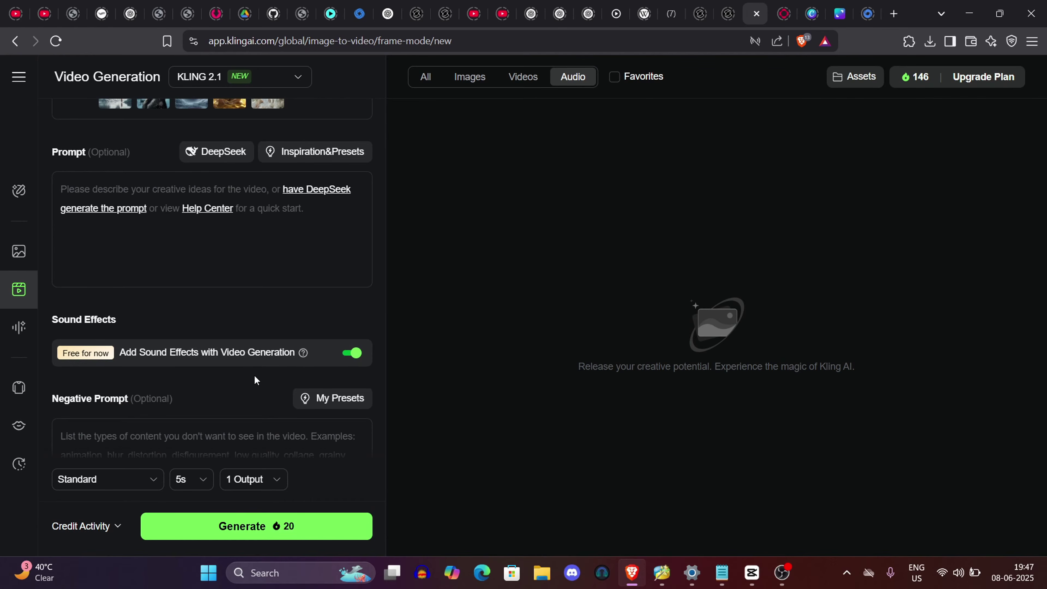
scroll(251, 336, down, 3)
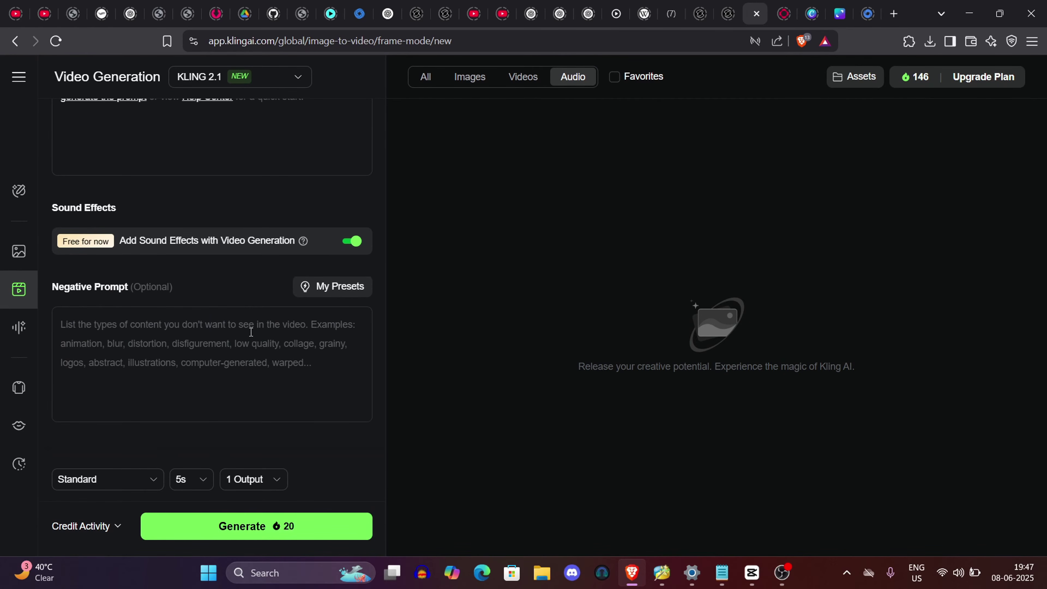
mouse_move(303, 243)
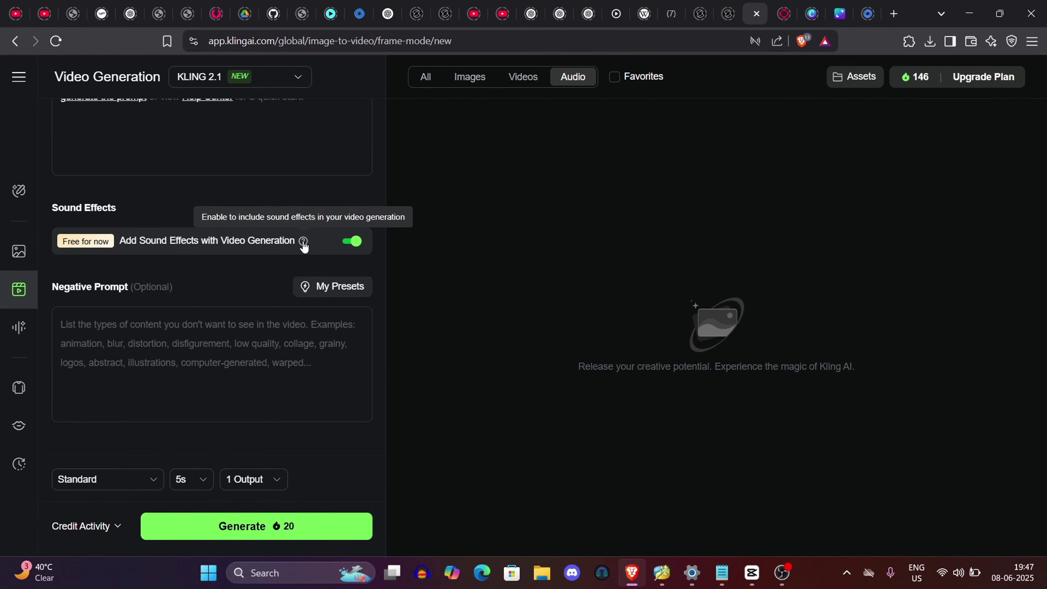
click(250, 327)
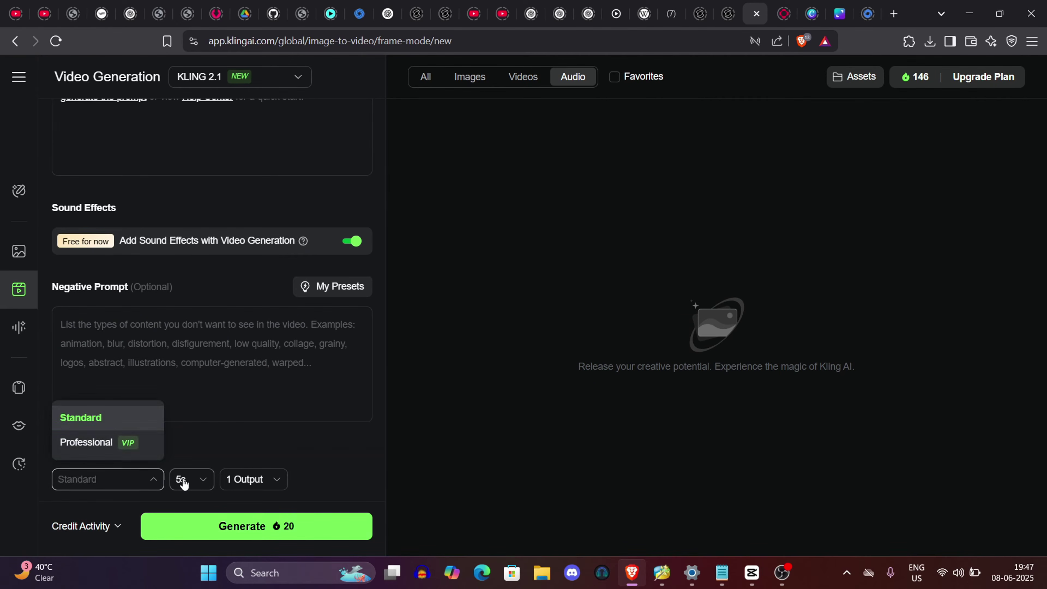
- Check the video's duration options, keeping 5s with Standard quality, and go back to the uploaded start frame
click(182, 482)
click(188, 416)
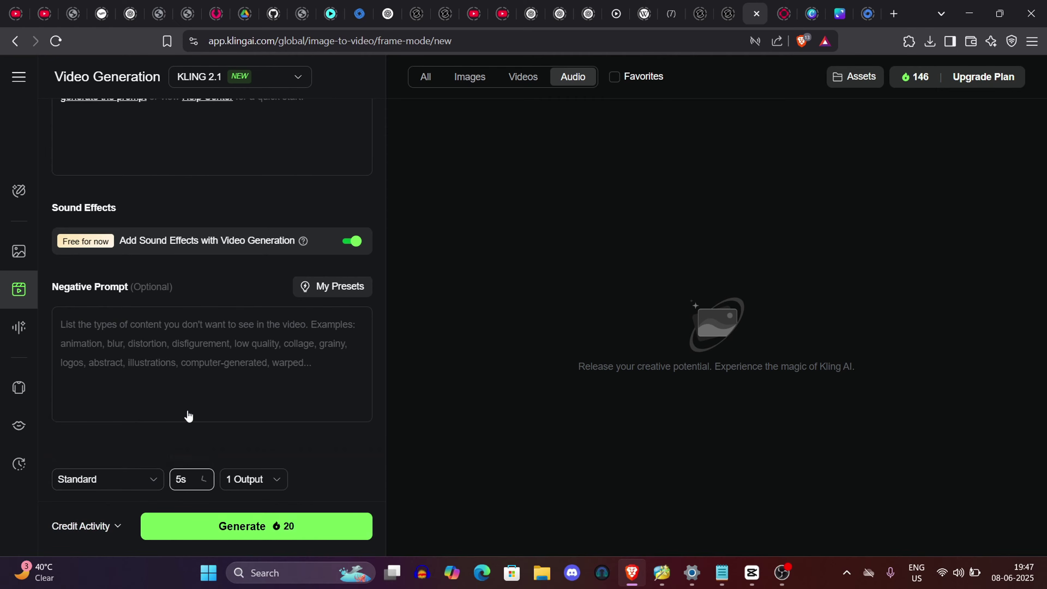
click(165, 441)
scroll(317, 200, up, 10)
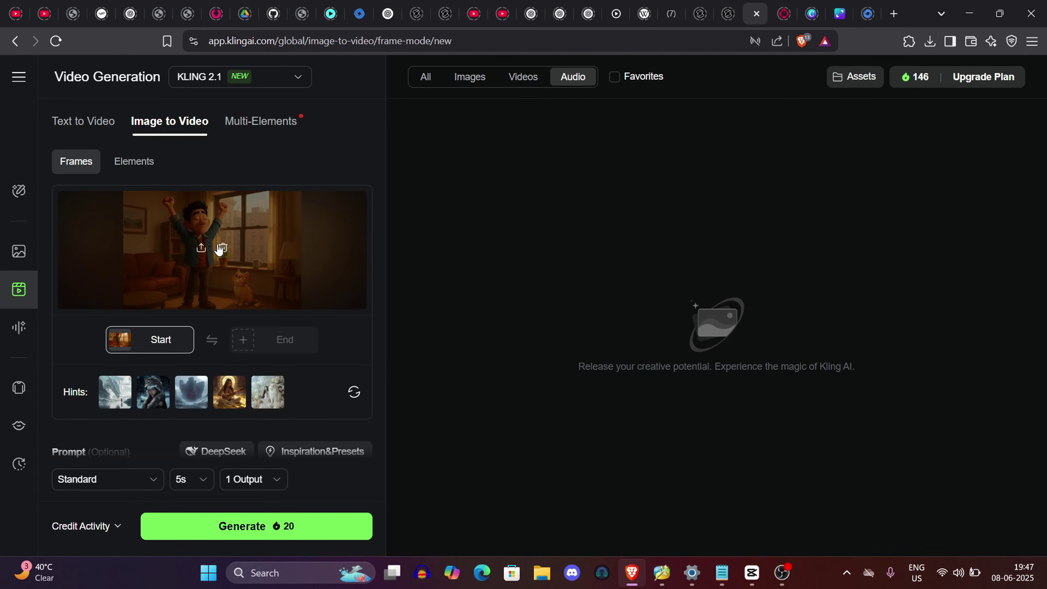
- Replace the start frame with the book-reading image "ChatGPT Image Jun 8, 2025, 05_23_11 PM" from Downloads
click(202, 247)
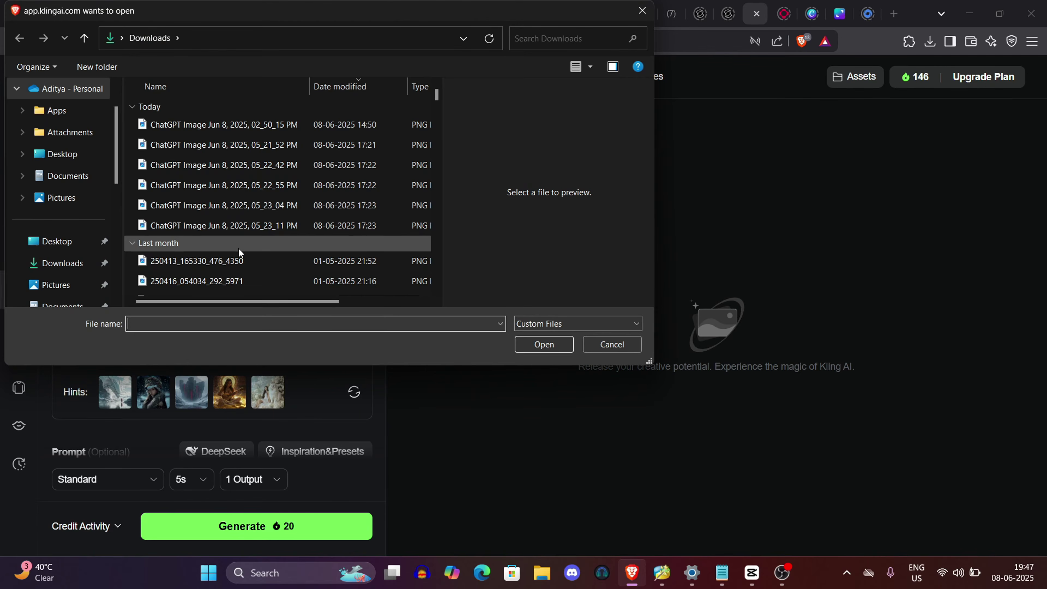
click(279, 286)
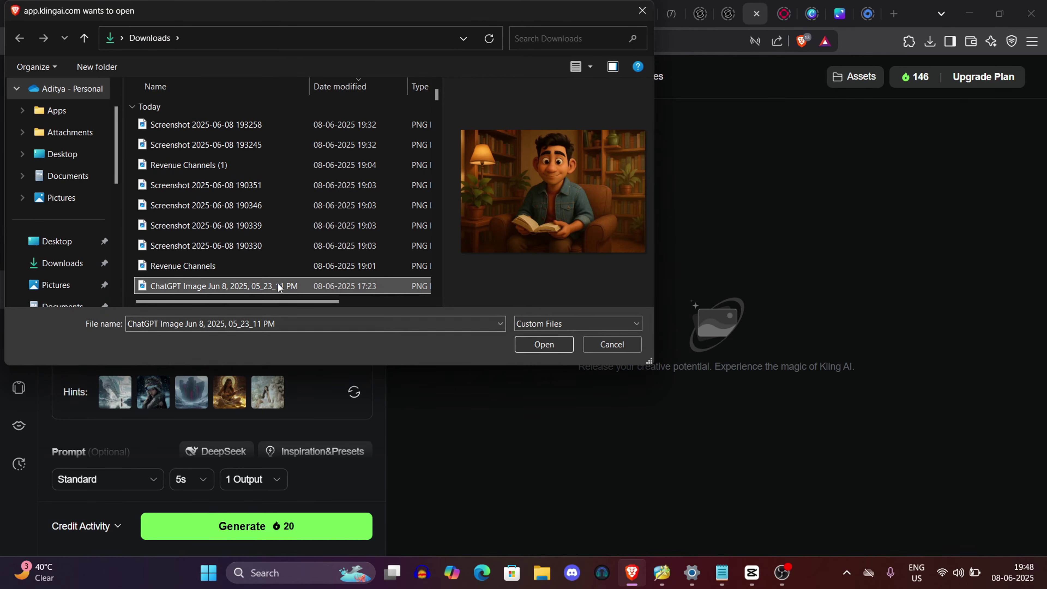
click(543, 344)
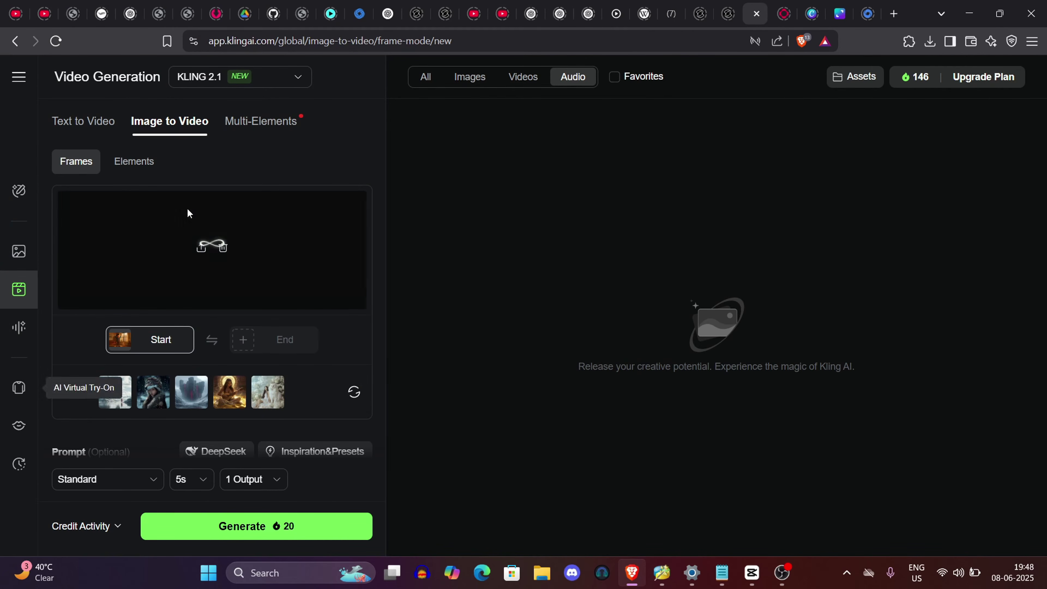
- Widen the video generation settings area and review the new start frame and the explanation of the sound effects option
drag(385, 252, 425, 258)
scroll(2, 242, up, 5)
scroll(446, 277, down, 5)
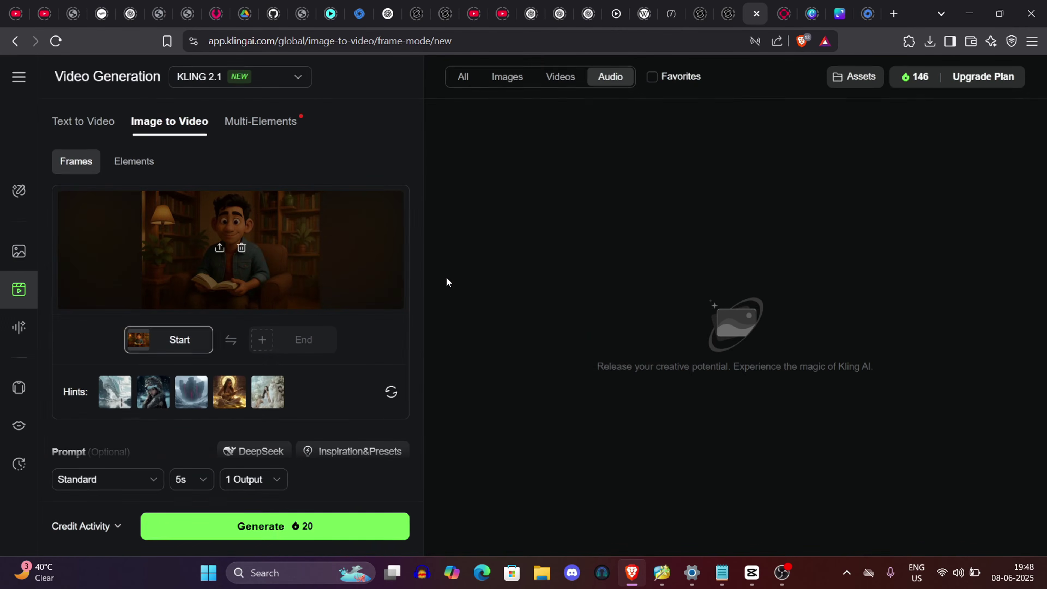
scroll(61, 187, up, 3)
scroll(191, 304, down, 3)
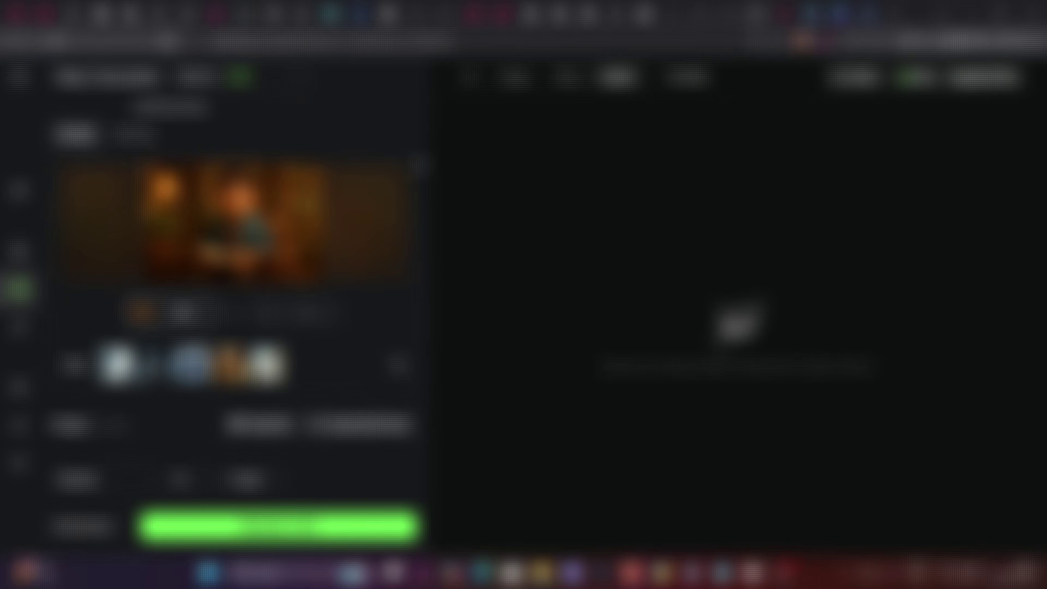
scroll(420, 164, down, 5)
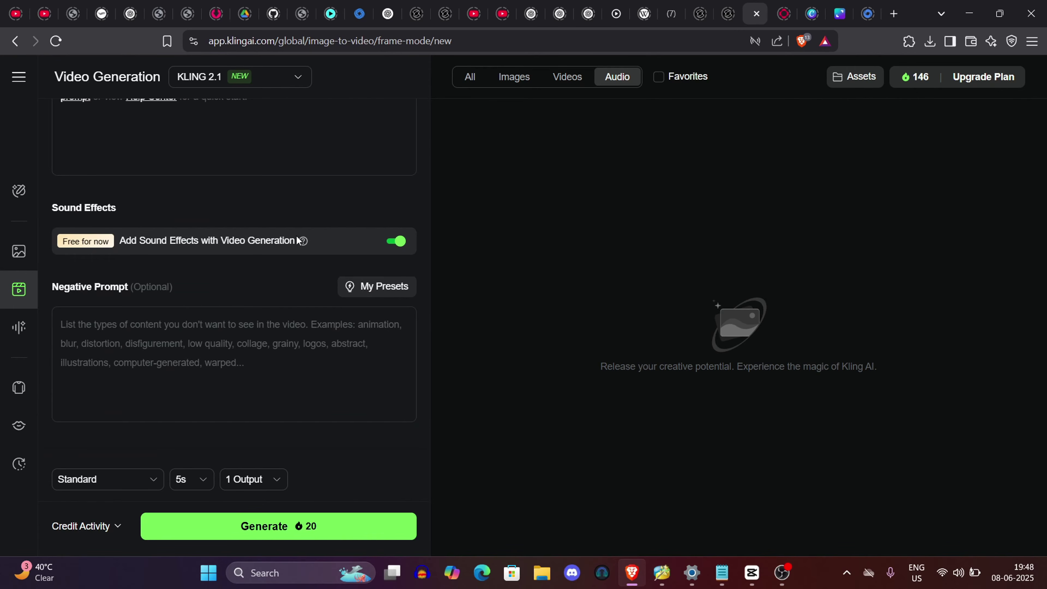
mouse_move(301, 244)
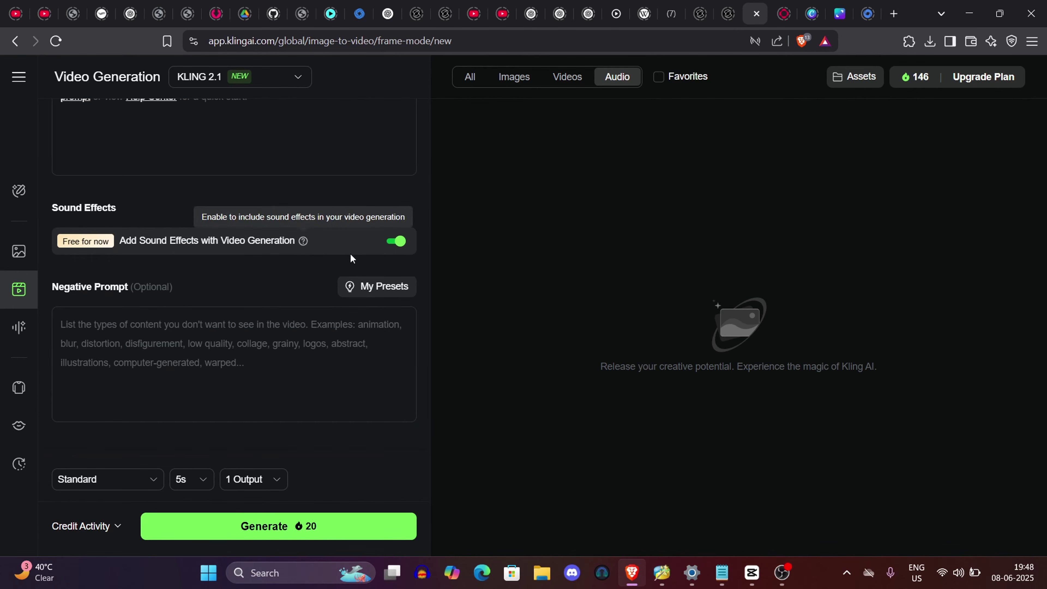
scroll(329, 213, up, 8)
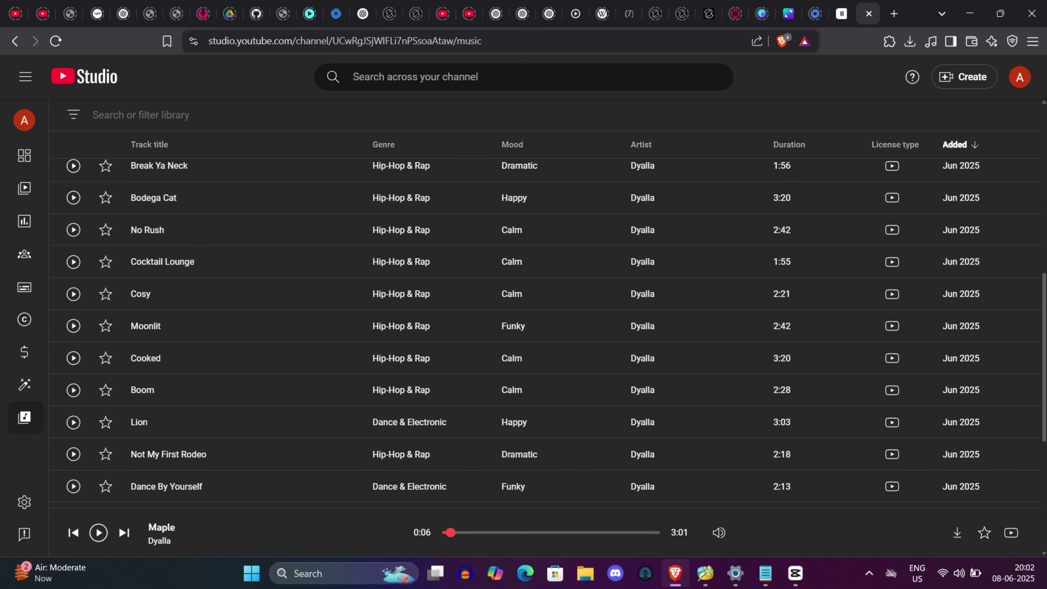
- Switch to the YouTube Studio Audio library, browse its music and preview the tracks For Granted and Maple
scroll(556, 330, down, 5)
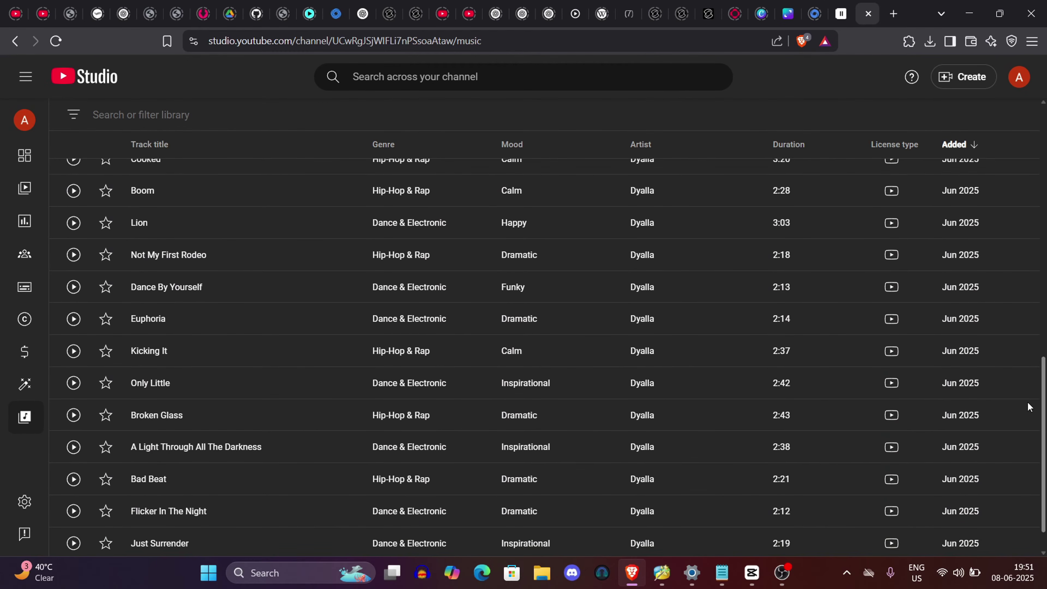
scroll(60, 349, up, 15)
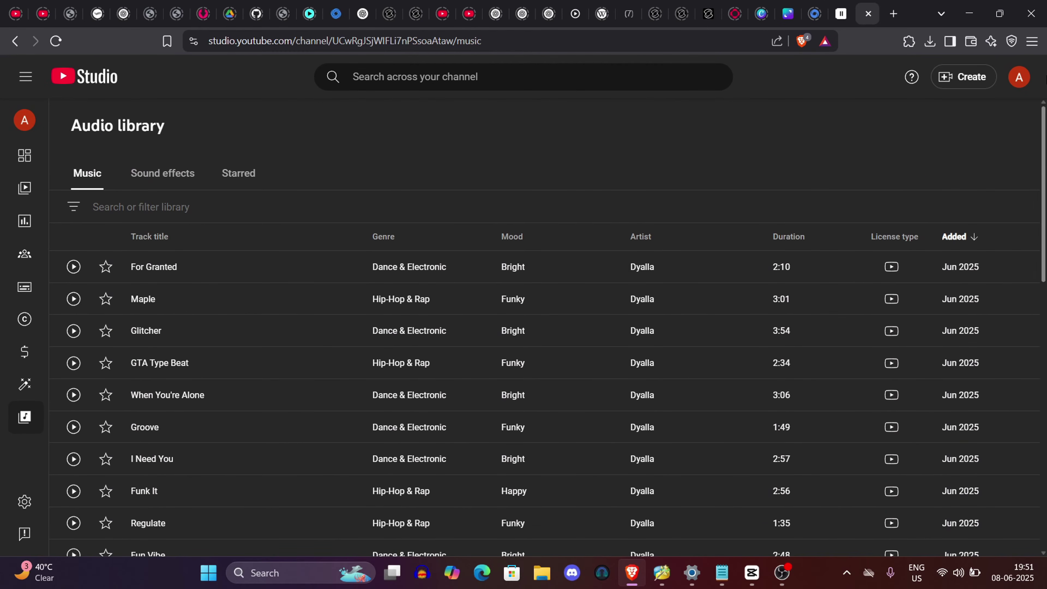
click(73, 266)
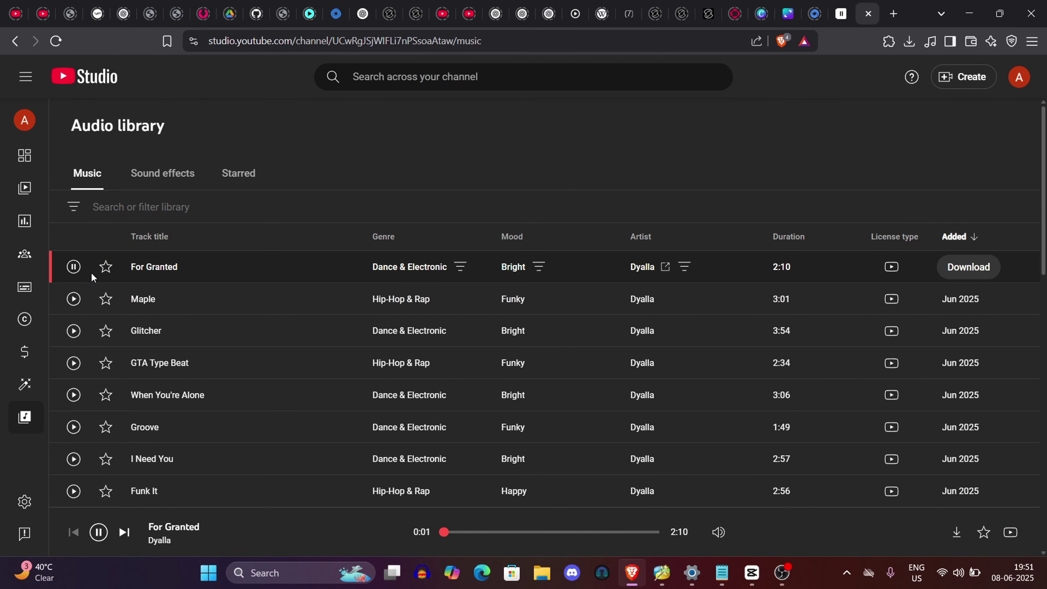
scroll(91, 272, up, 5)
scroll(90, 271, down, 5)
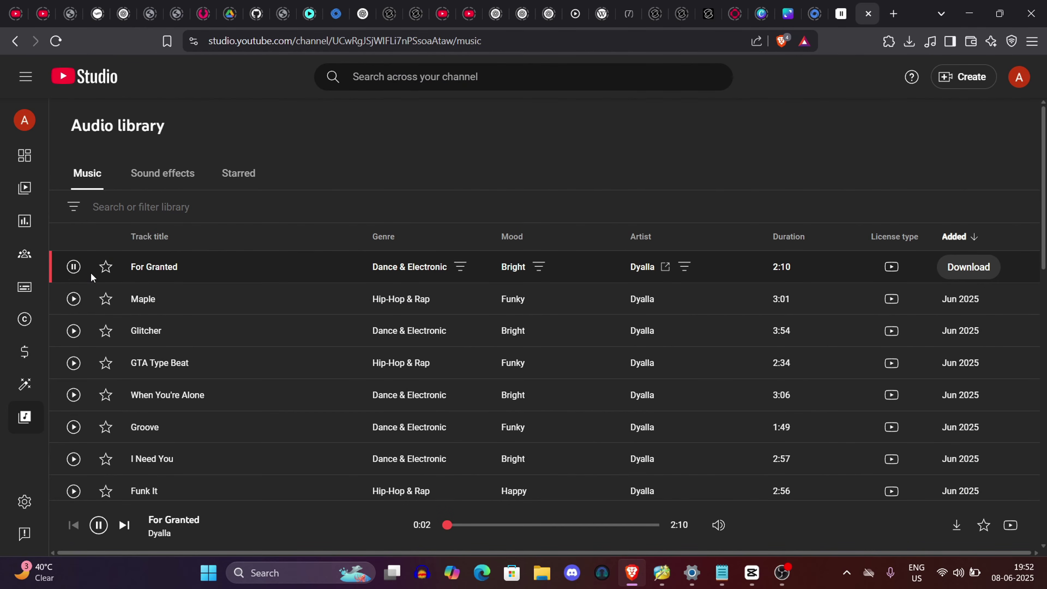
click(77, 268)
click(74, 298)
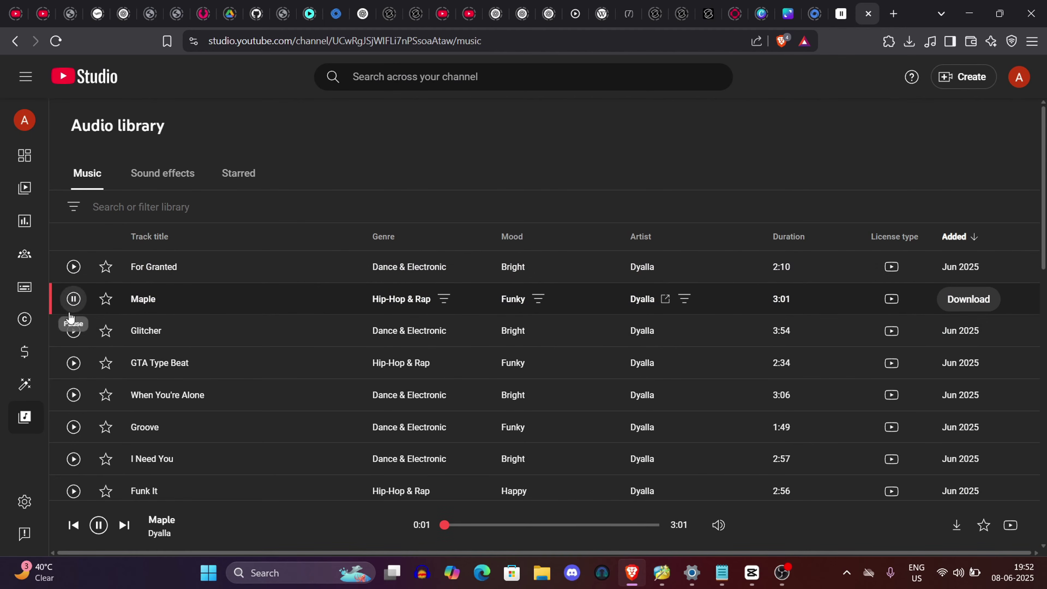
click(73, 299)
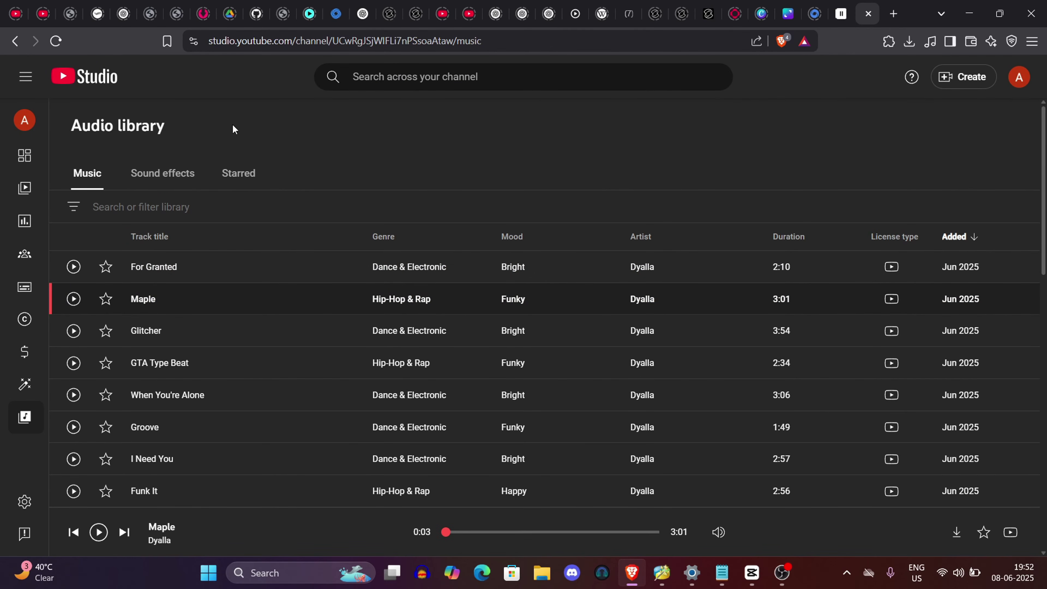
- Browse the Audio library's sound effects and starred items, and return to the music list
click(168, 173)
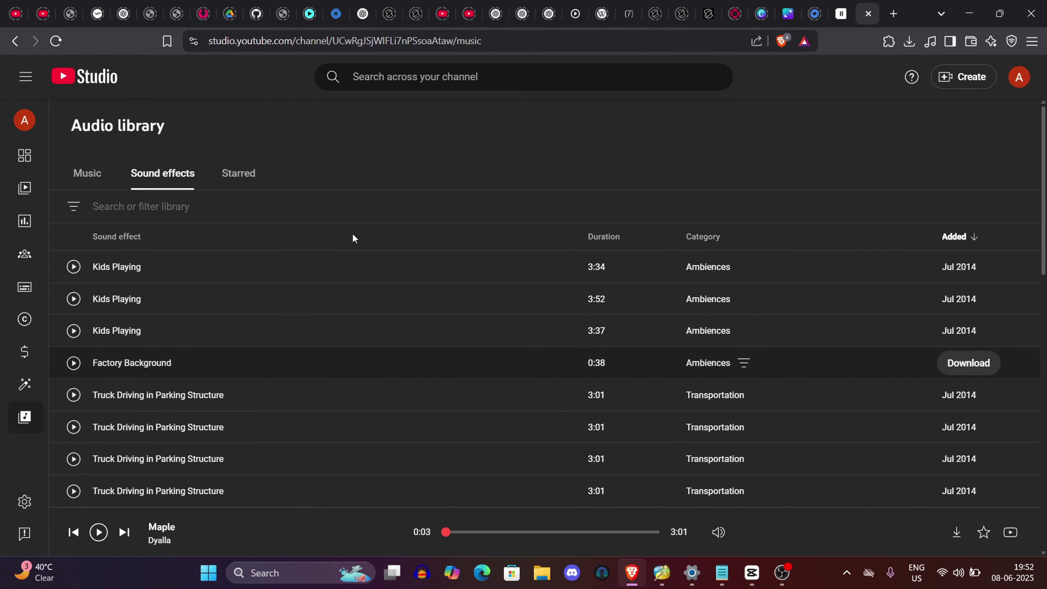
drag(1044, 217, 1045, 394)
scroll(1045, 394, up, 15)
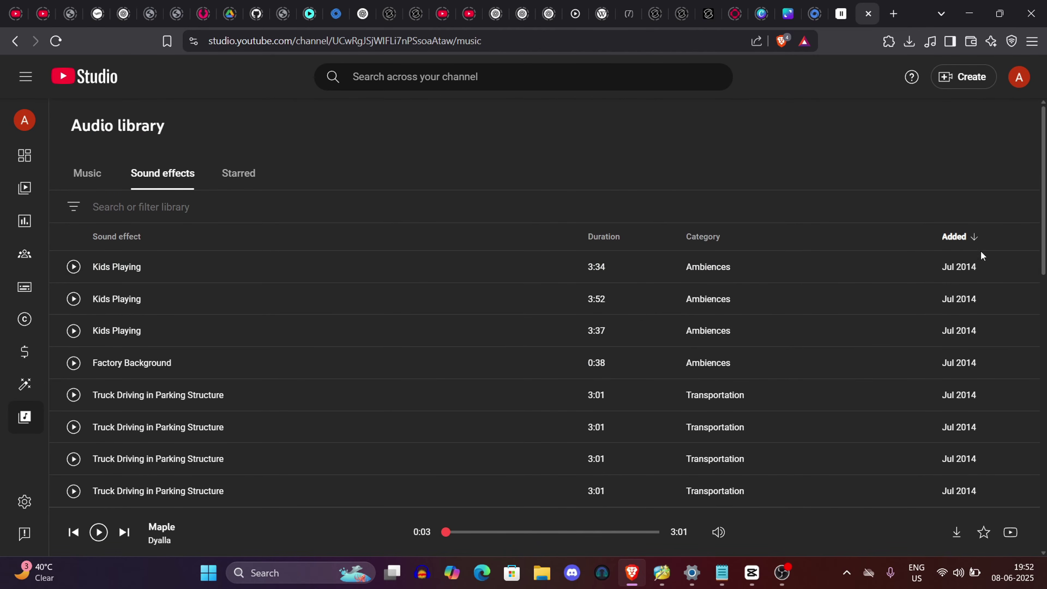
mouse_move(1044, 191)
mouse_down()
mouse_move(1044, 432)
mouse_move(1044, 189)
mouse_up()
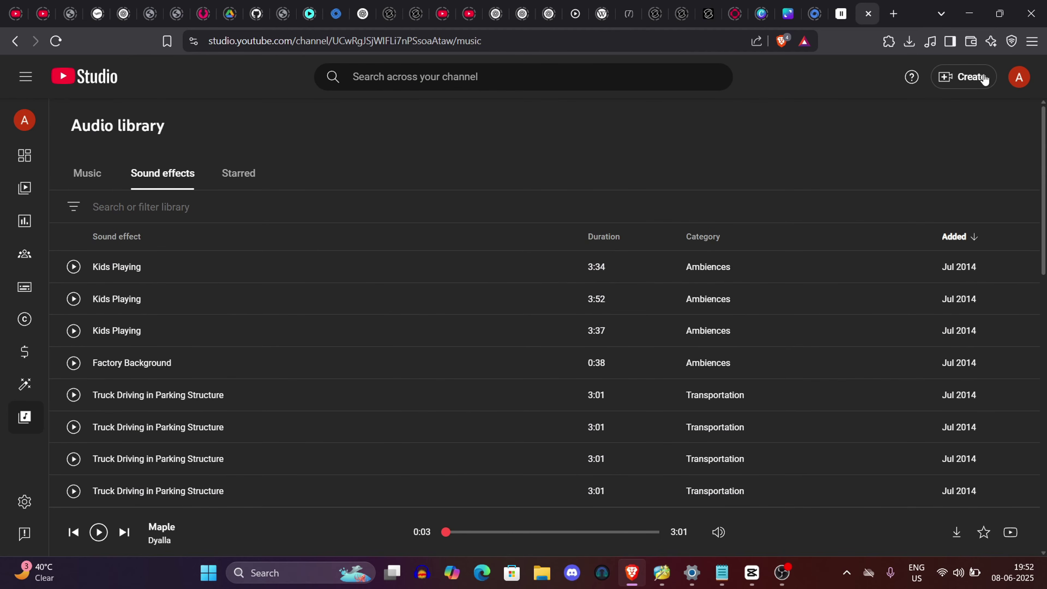
click(233, 181)
click(87, 173)
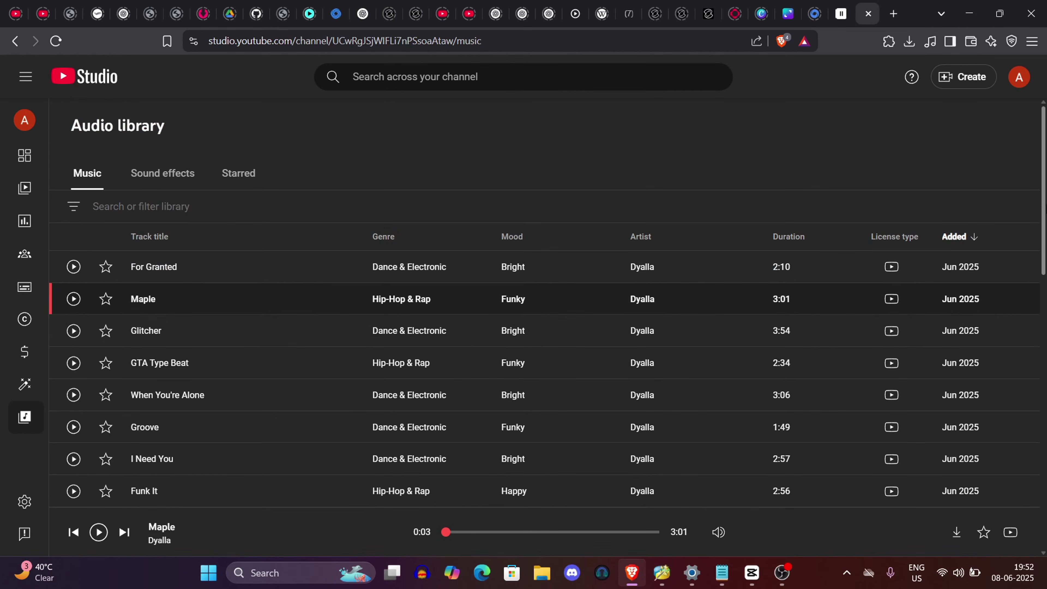
scroll(891, 235, down, 8)
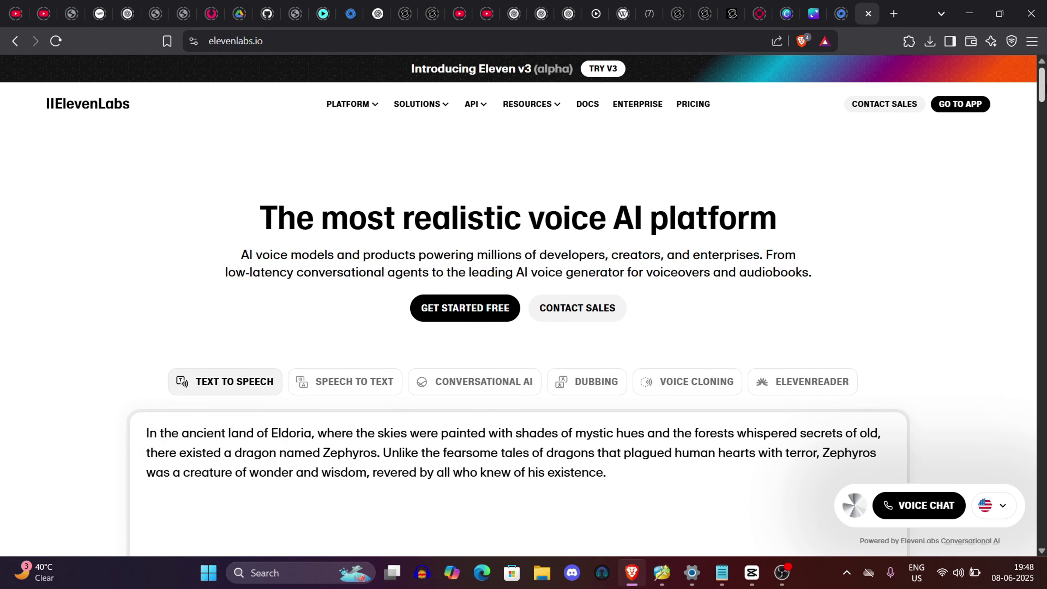
- Switch to the ElevenLabs website and look through its home page, including the Text to Speech model examples
scroll(524, 305, down, 15)
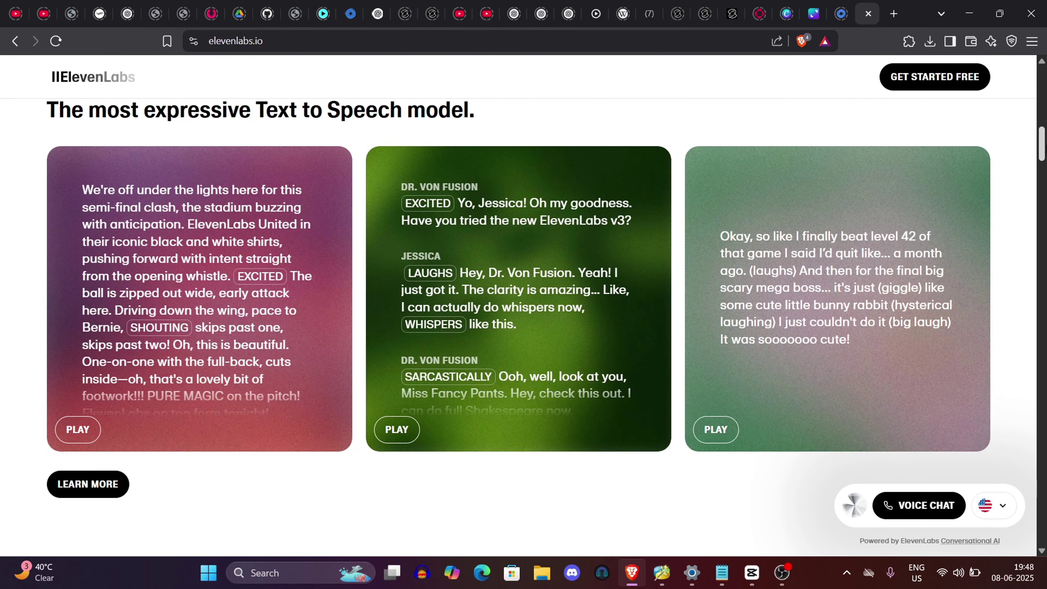
scroll(523, 305, down, 10)
scroll(523, 305, up, 5)
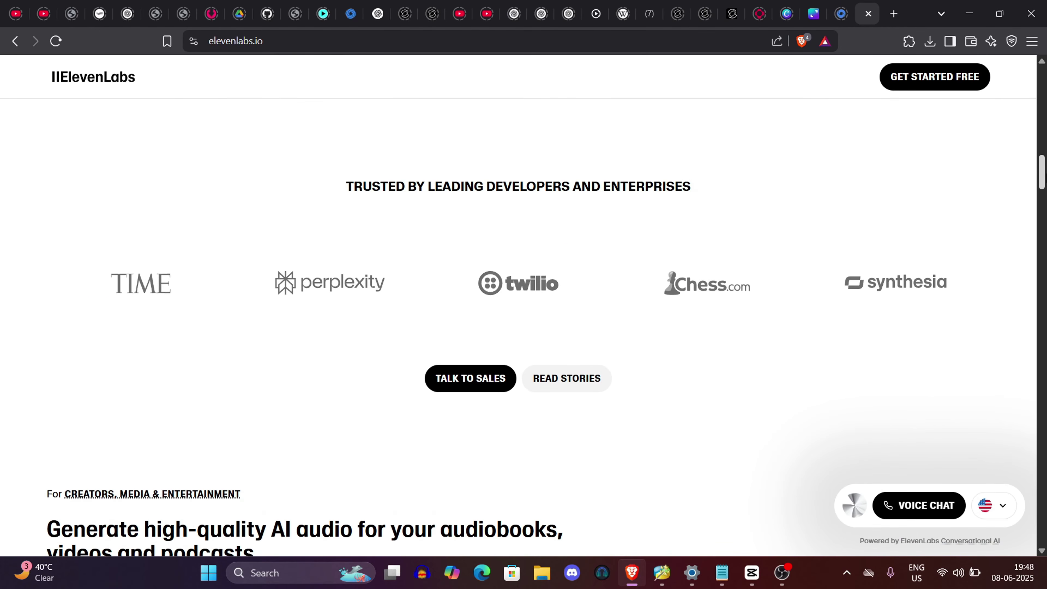
scroll(1045, 177, down, 1)
scroll(1045, 177, down, 1)
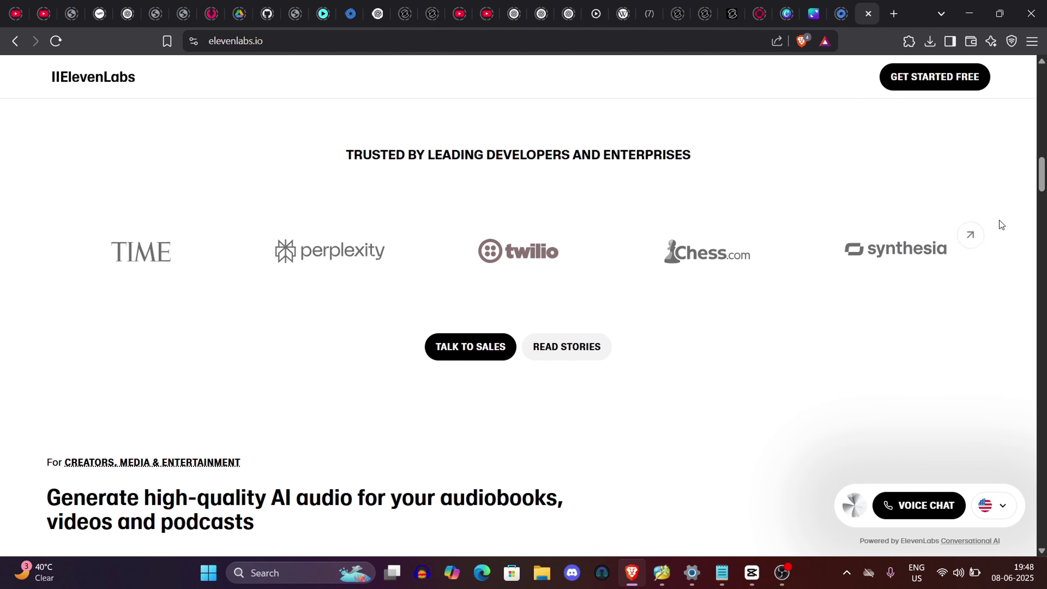
drag(1042, 175, 1042, 83)
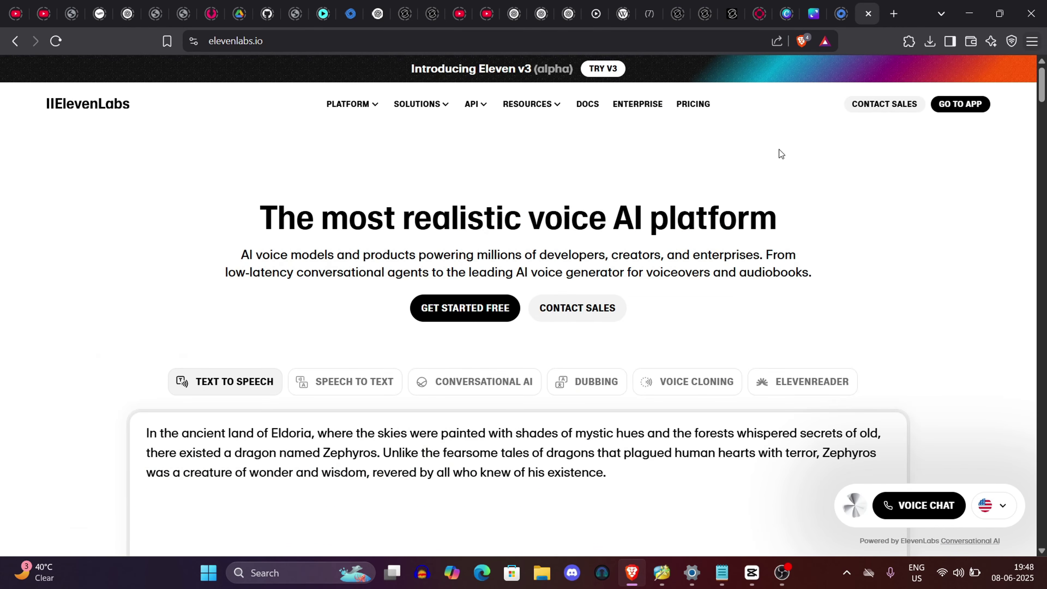
- Enter the ElevenLabs app and describe the effect as "sword sound" in the Sound Effects generator
click(950, 106)
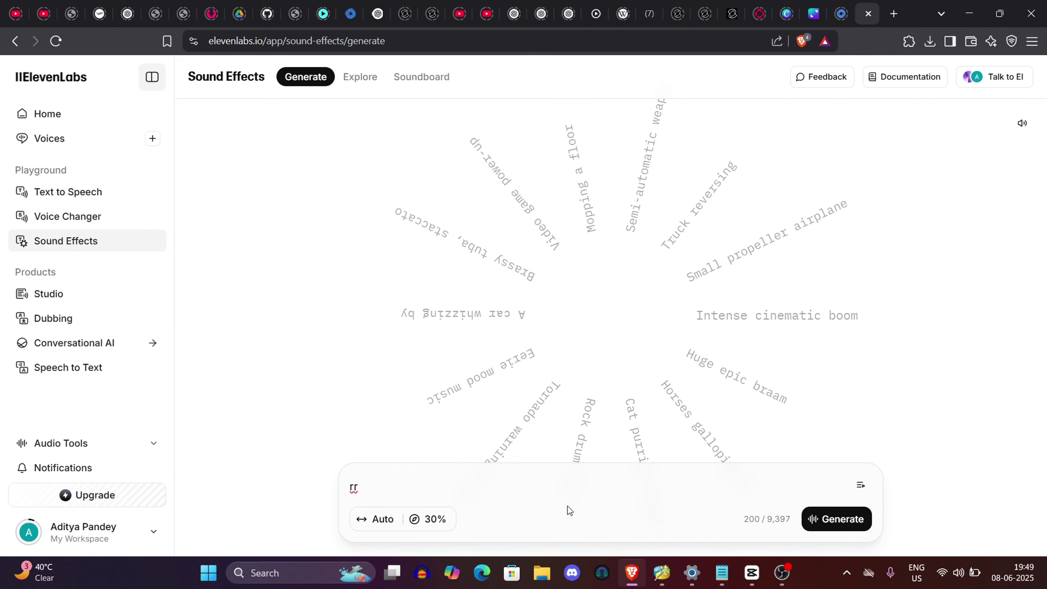
key(BackSpace)
key(BackSpace)
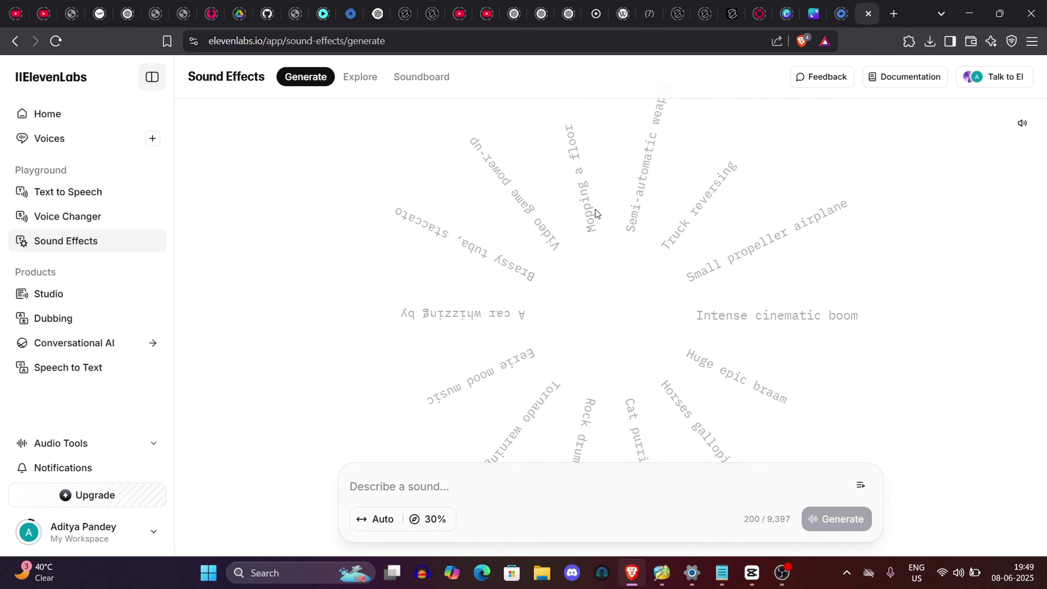
scroll(448, 495, up, 5)
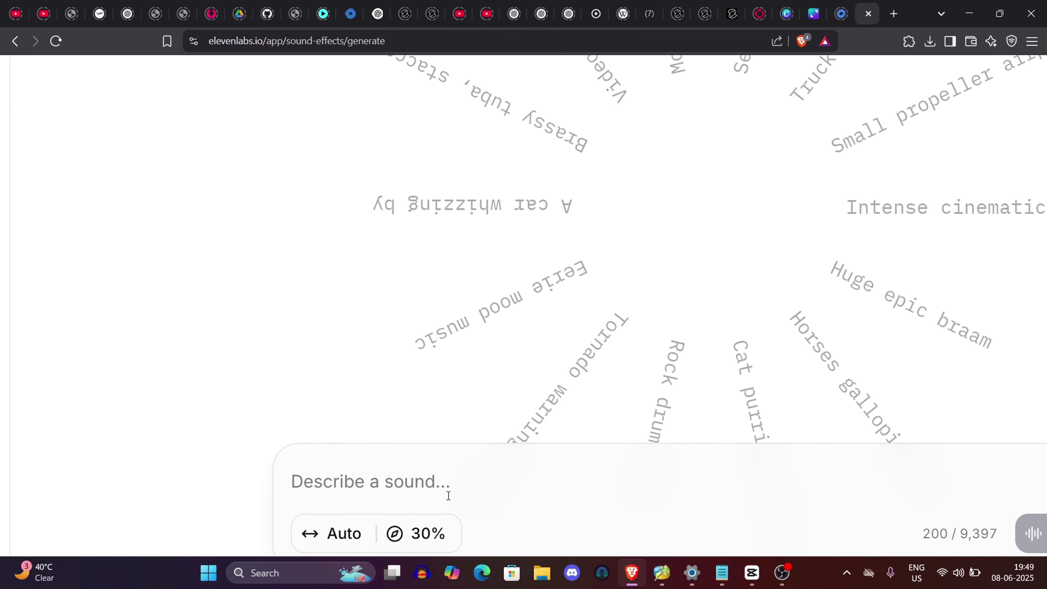
text(swr)
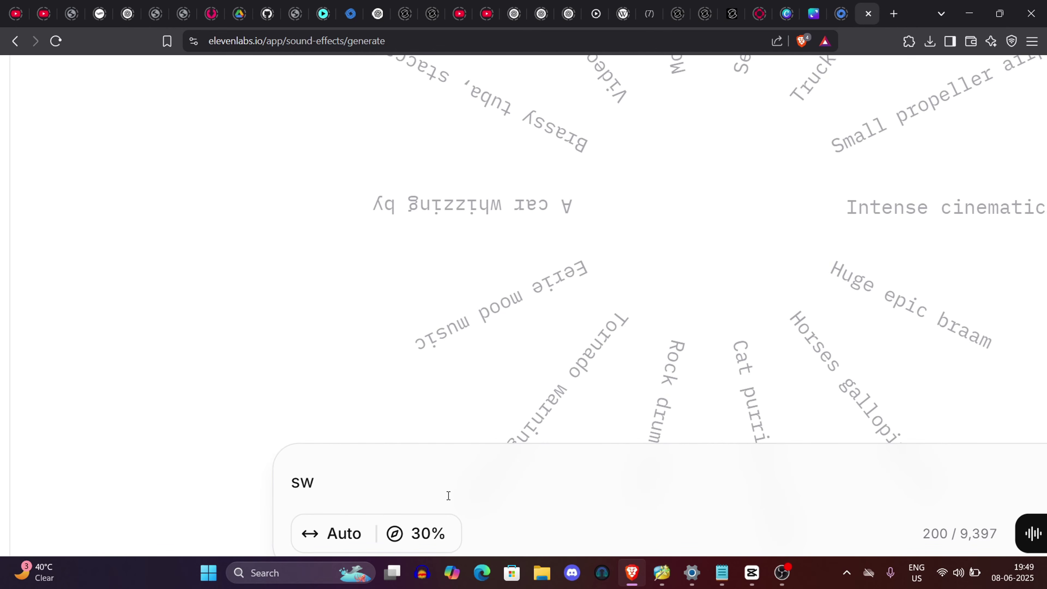
scroll(448, 495, down, 5)
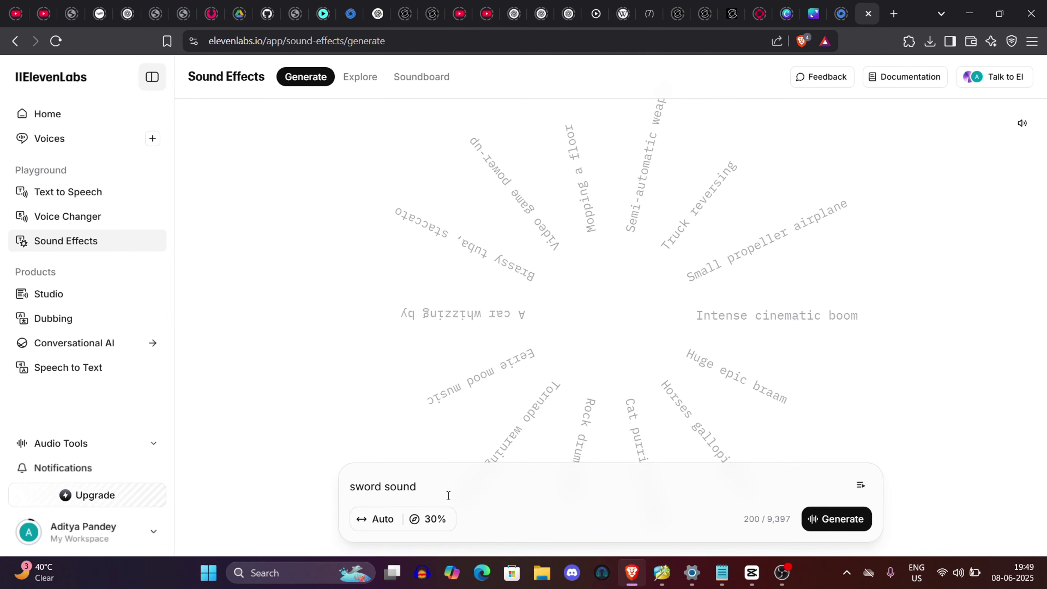
- Try to generate the sword sound with Auto duration, closing the generation history after each attempt
click(373, 519)
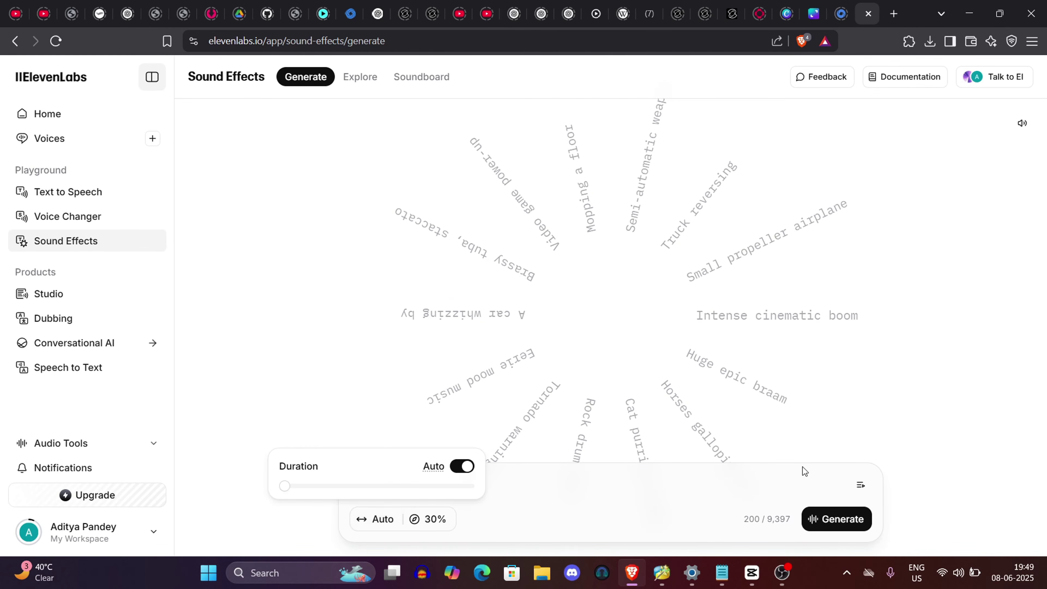
click(839, 521)
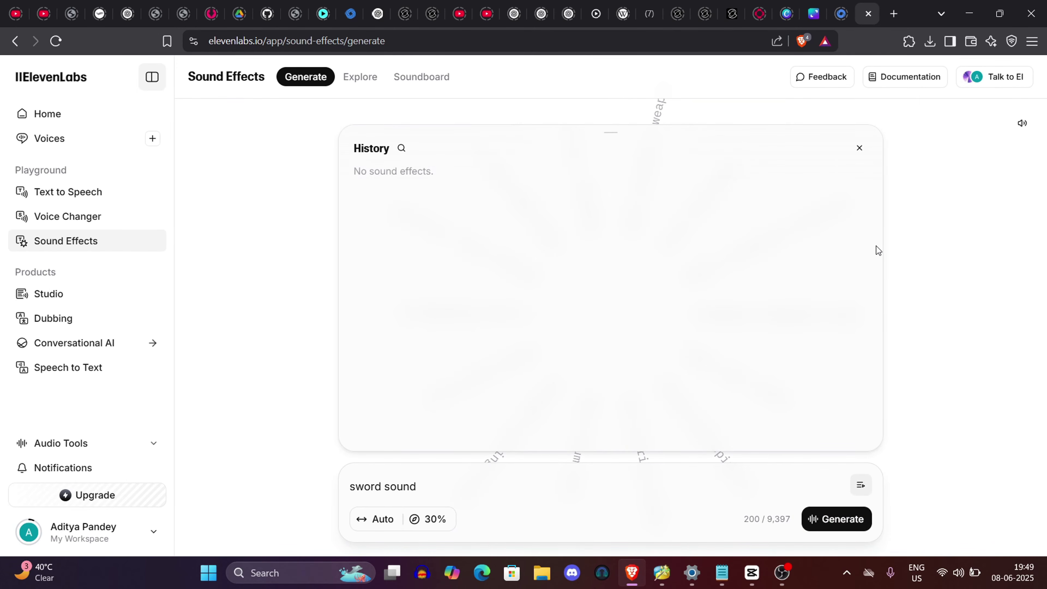
click(859, 149)
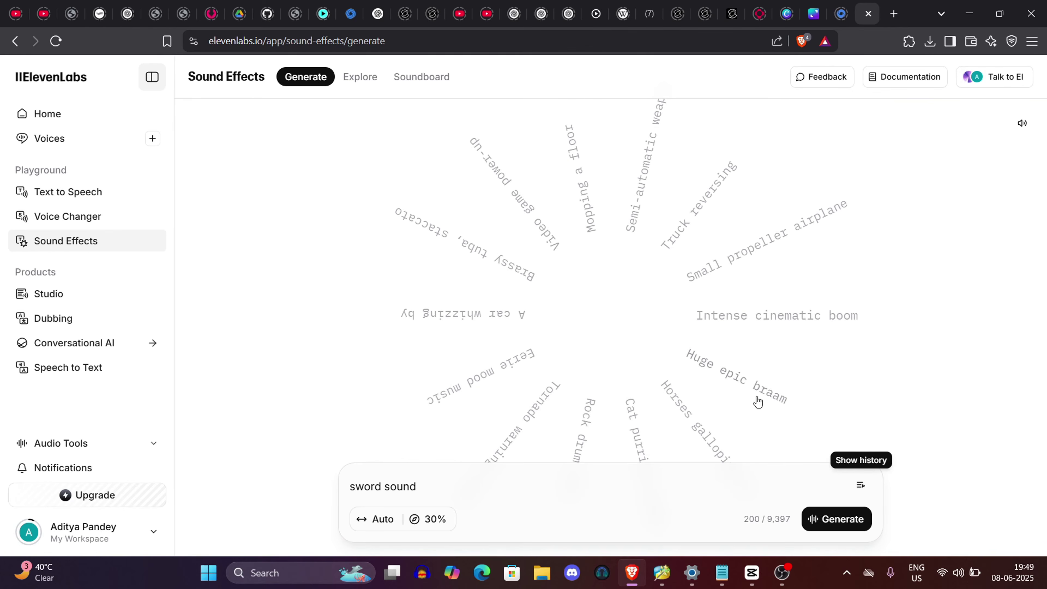
click(820, 530)
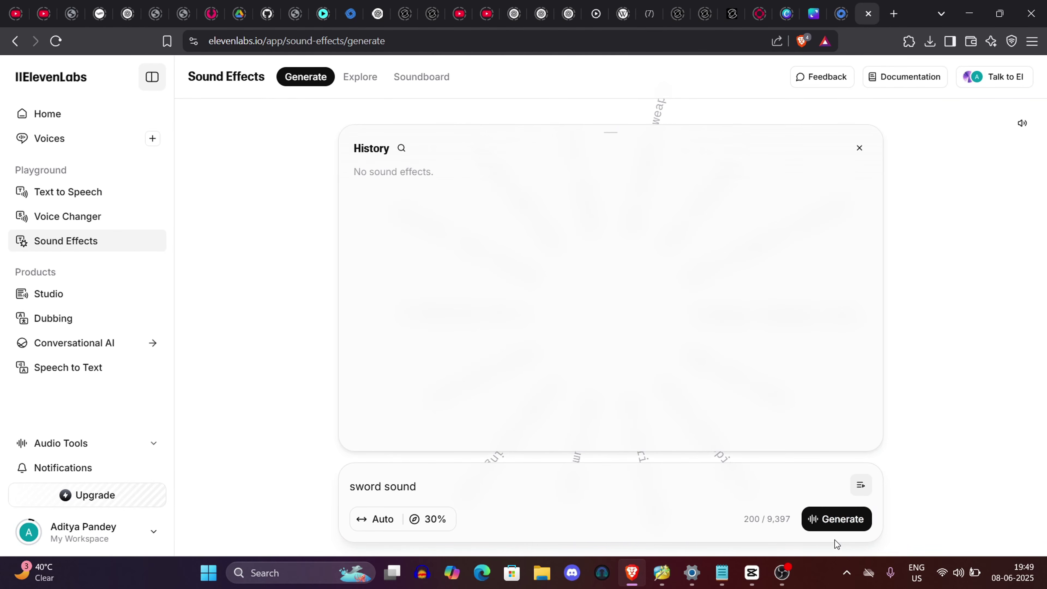
click(856, 151)
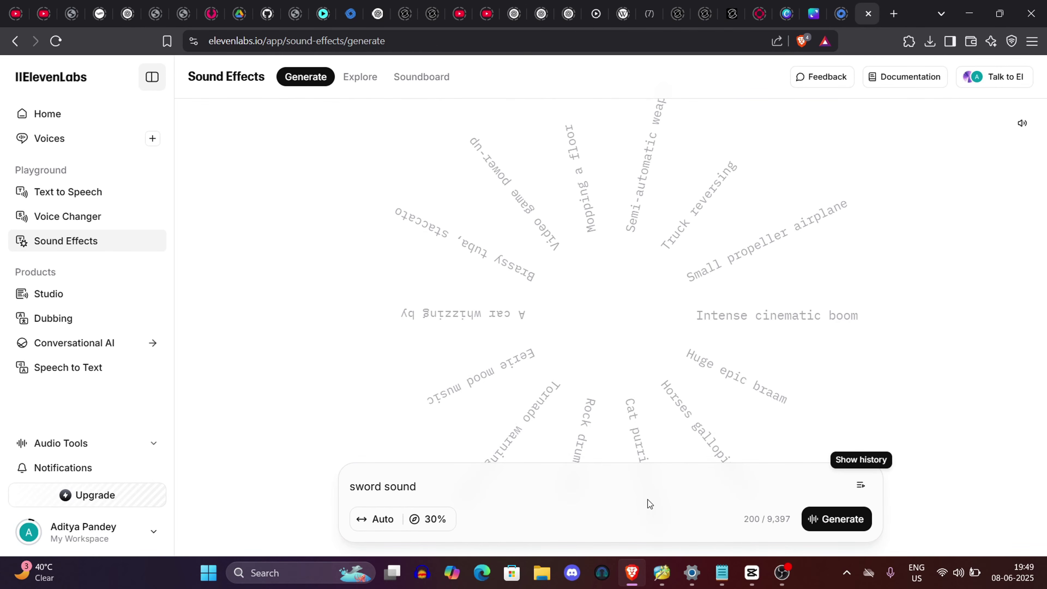
click(499, 482)
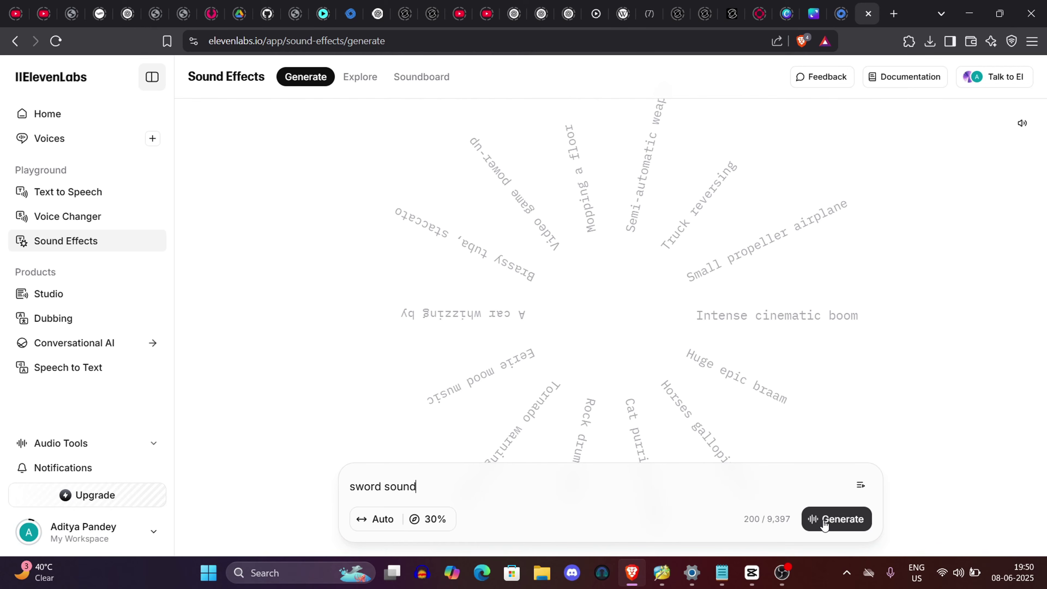
scroll(859, 549, up, 3)
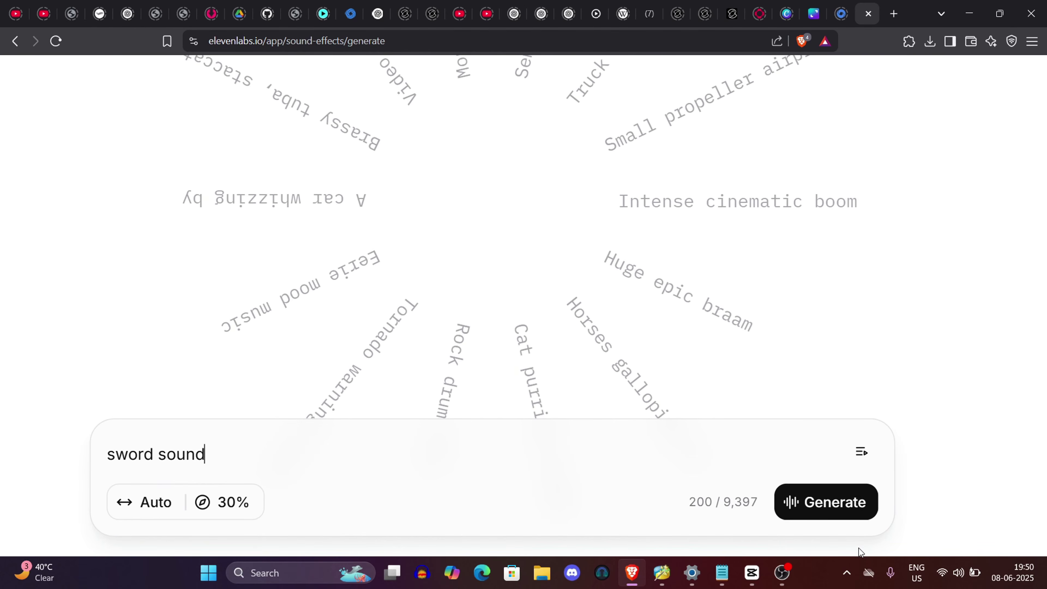
- Generate the sound effect from the "sword sound" description
scroll(820, 510, down, 3)
click(820, 508)
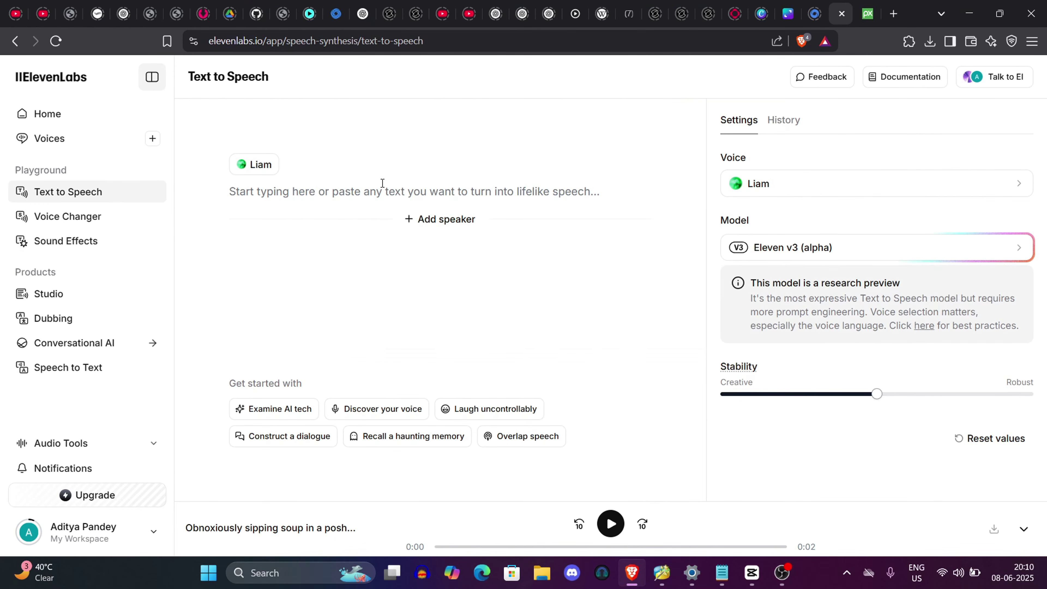
- Enter "hello you can add voice over of AI voice here" as the Text to Speech text for the Liam voice
scroll(31, 195, up, 5)
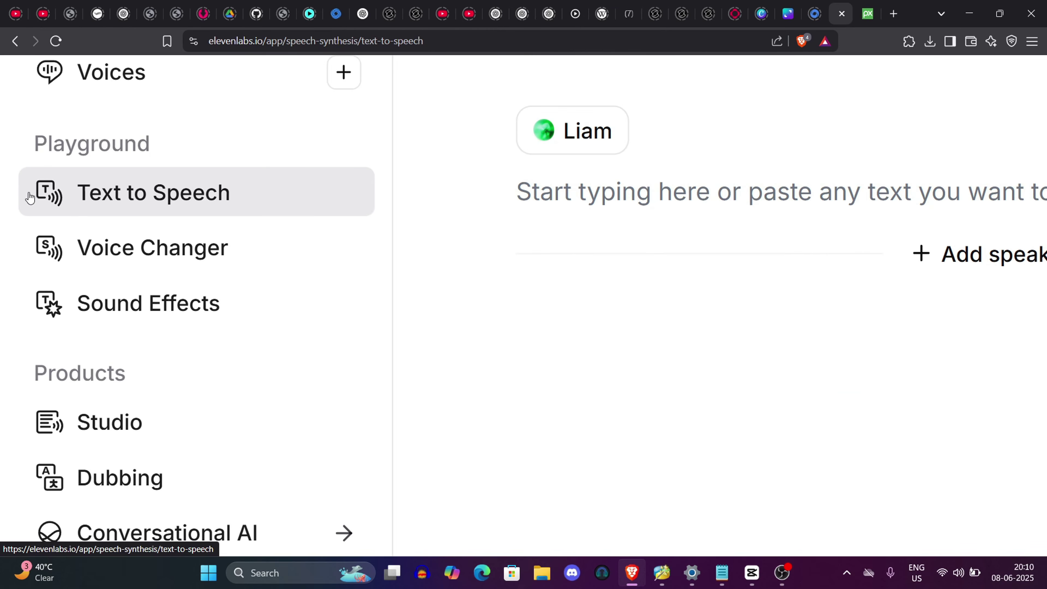
scroll(31, 196, down, 5)
click(286, 181)
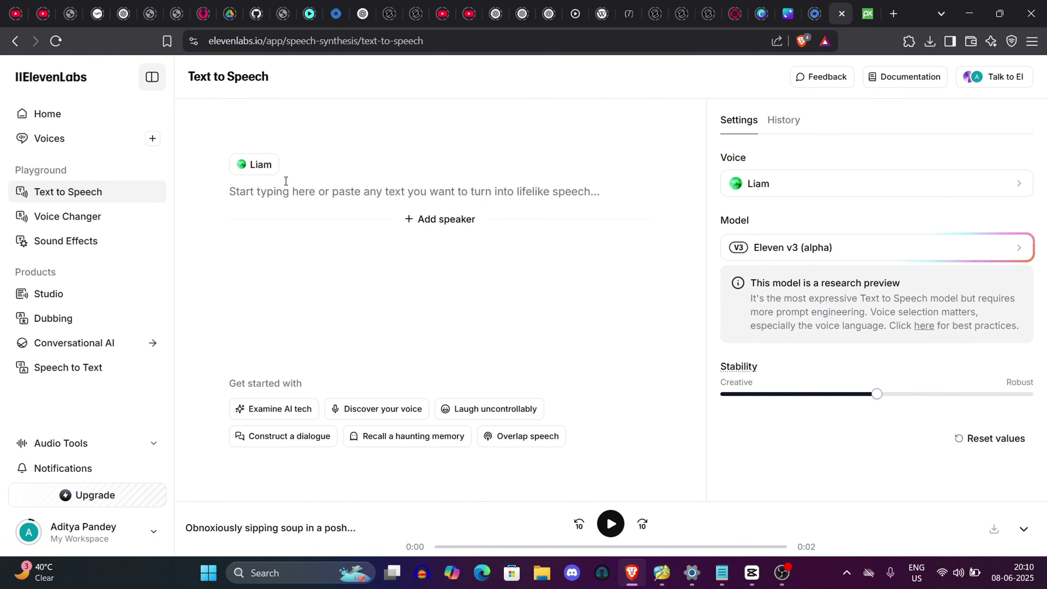
text(hello y)
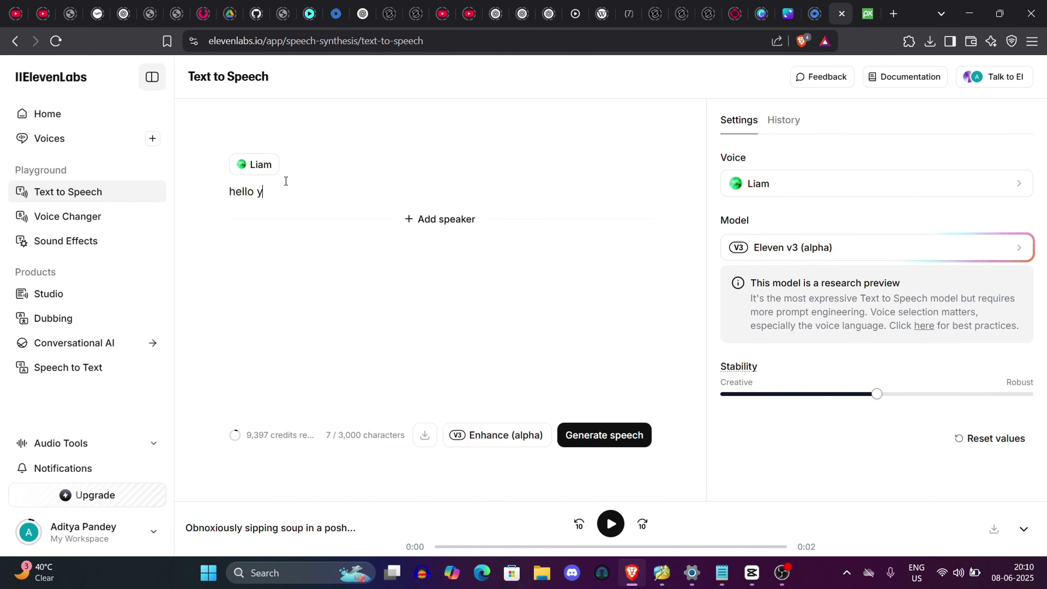
text(ou can add voice over of AI vo)
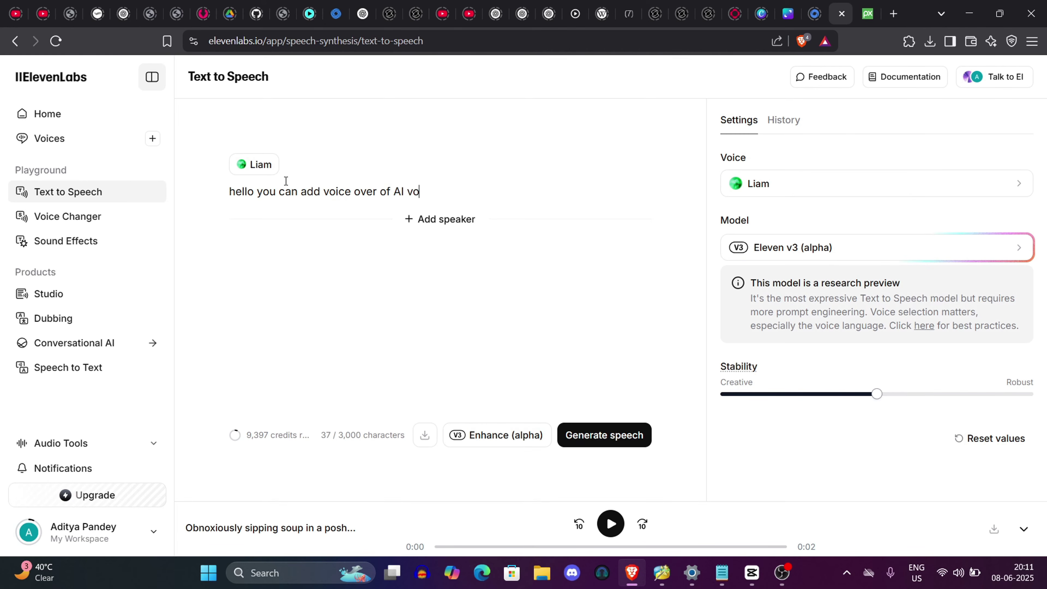
text(ice here)
drag(233, 188, 544, 177)
click(558, 179)
drag(230, 192, 507, 198)
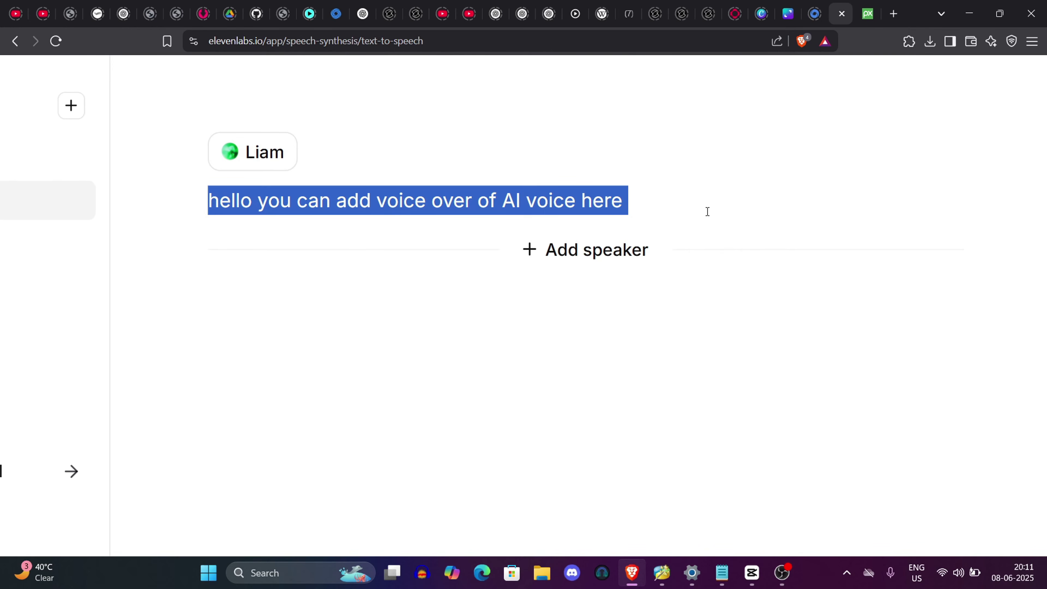
click(707, 211)
scroll(707, 211, down, 5)
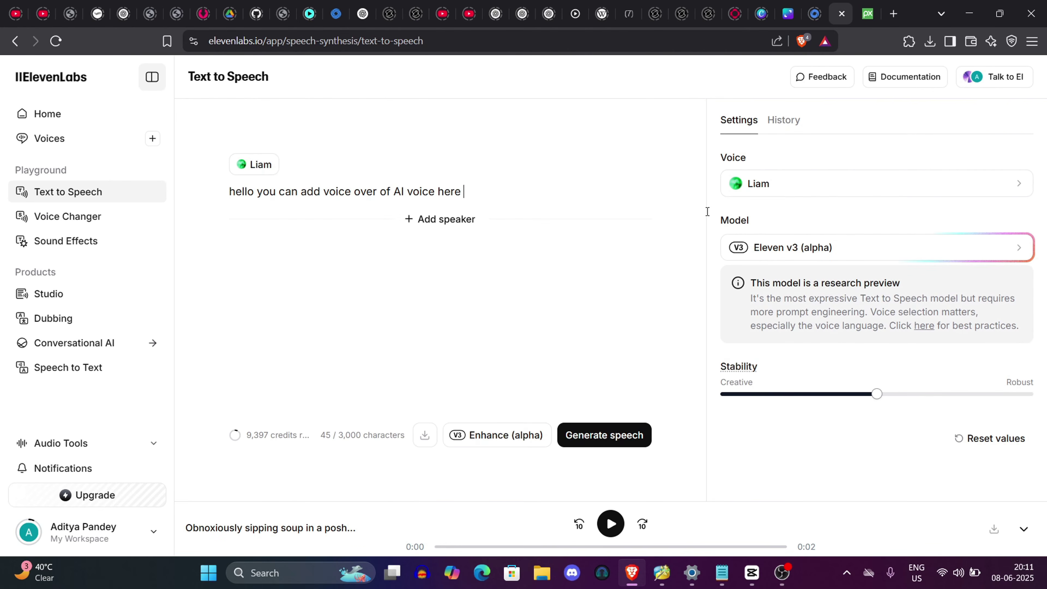
- Browse the available voices, dismissing the Voice Library banner, and preview the generated husky, sophisticated voice
click(253, 167)
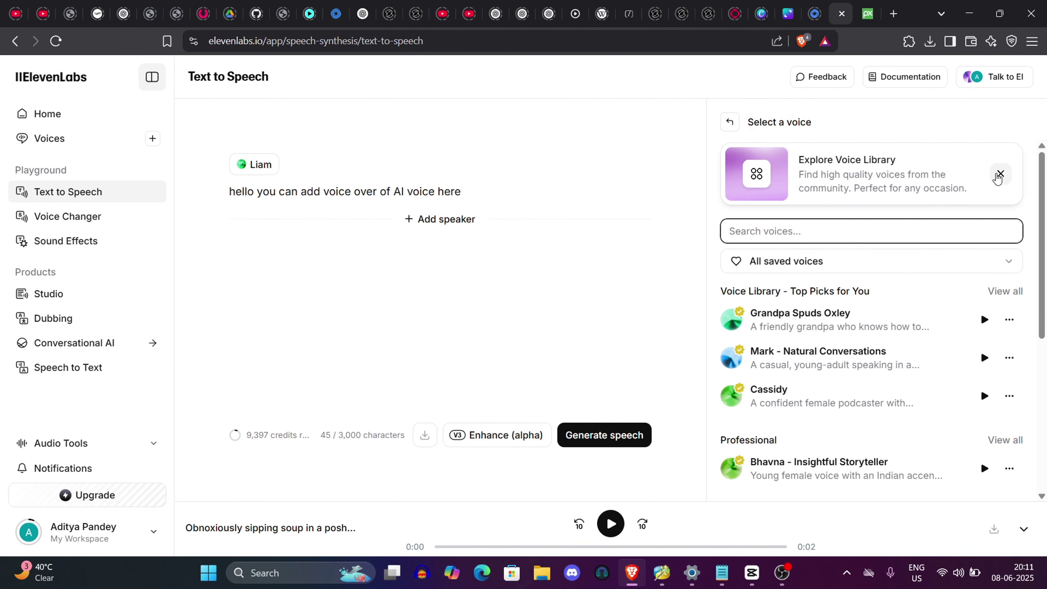
click(1000, 174)
scroll(1044, 319, down, 5)
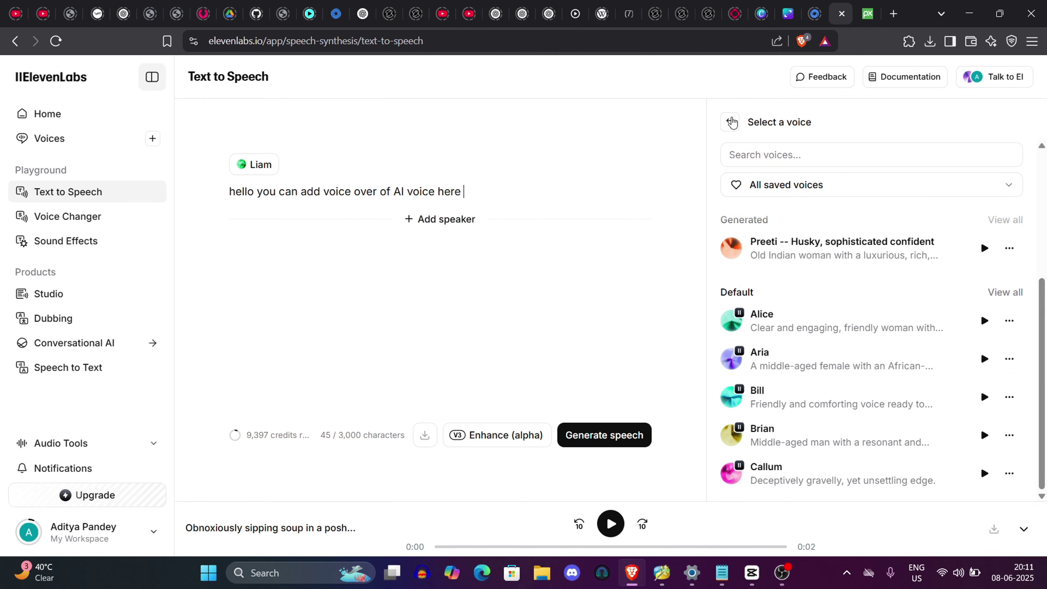
click(731, 122)
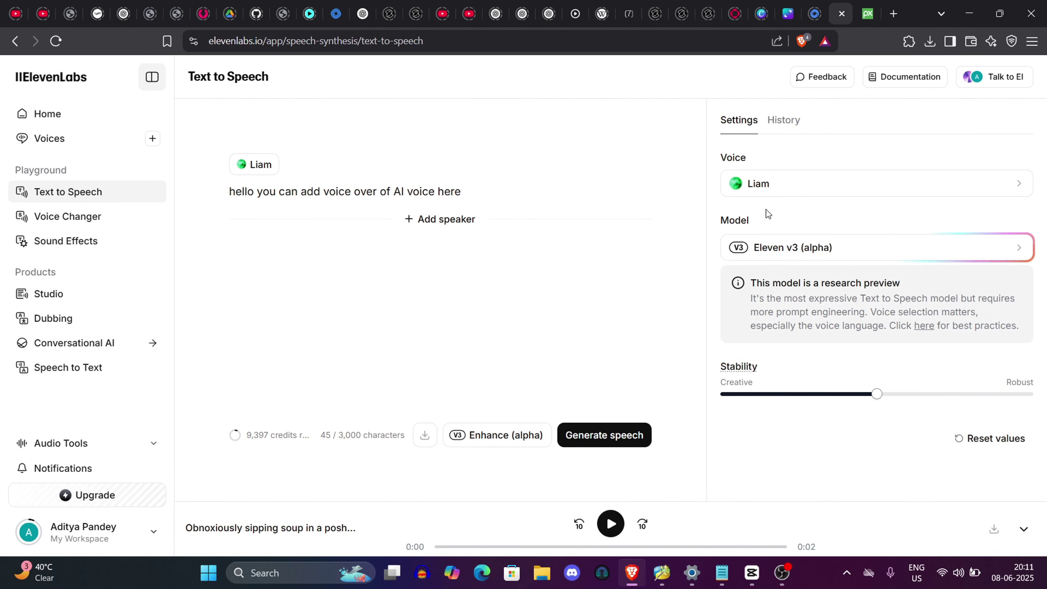
click(802, 192)
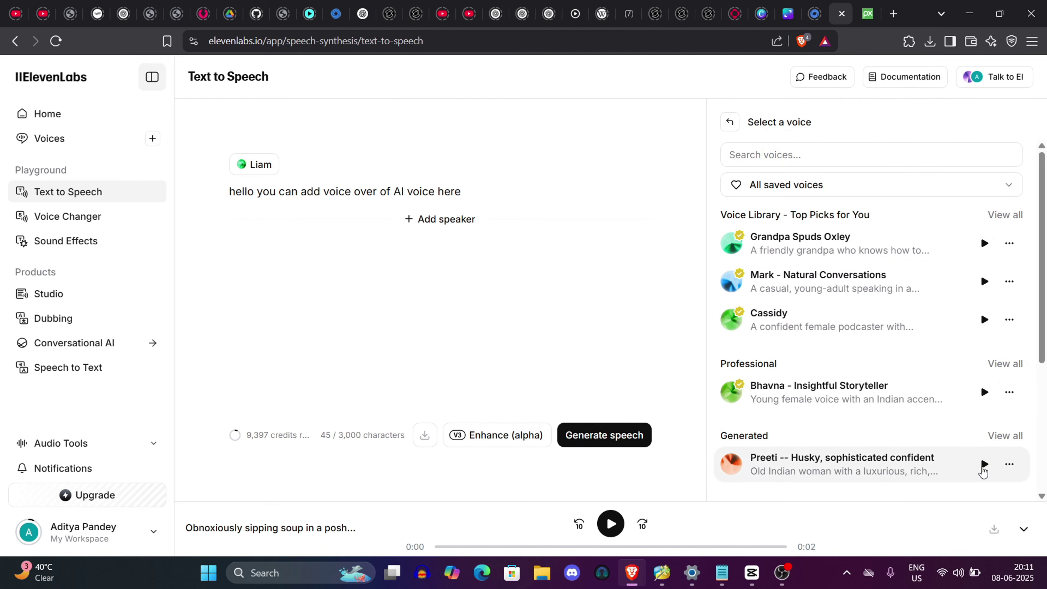
click(984, 464)
scroll(865, 371, down, 2)
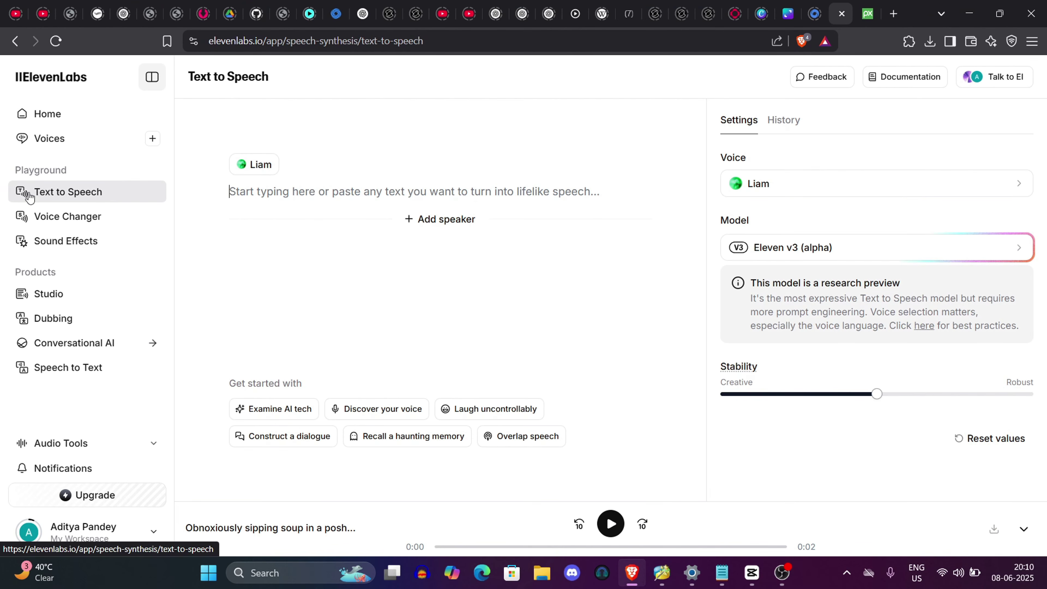
- Write "hello you can" in the empty Text to Speech field, removing the extra letters after it
scroll(30, 197, up, 5)
scroll(30, 198, down, 5)
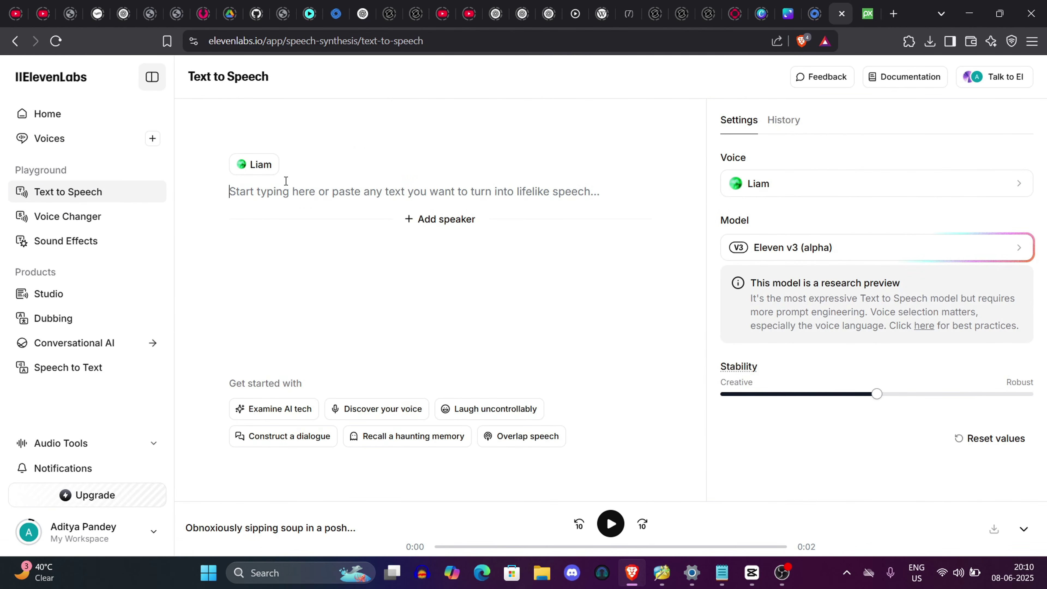
click(285, 181)
text(hel)
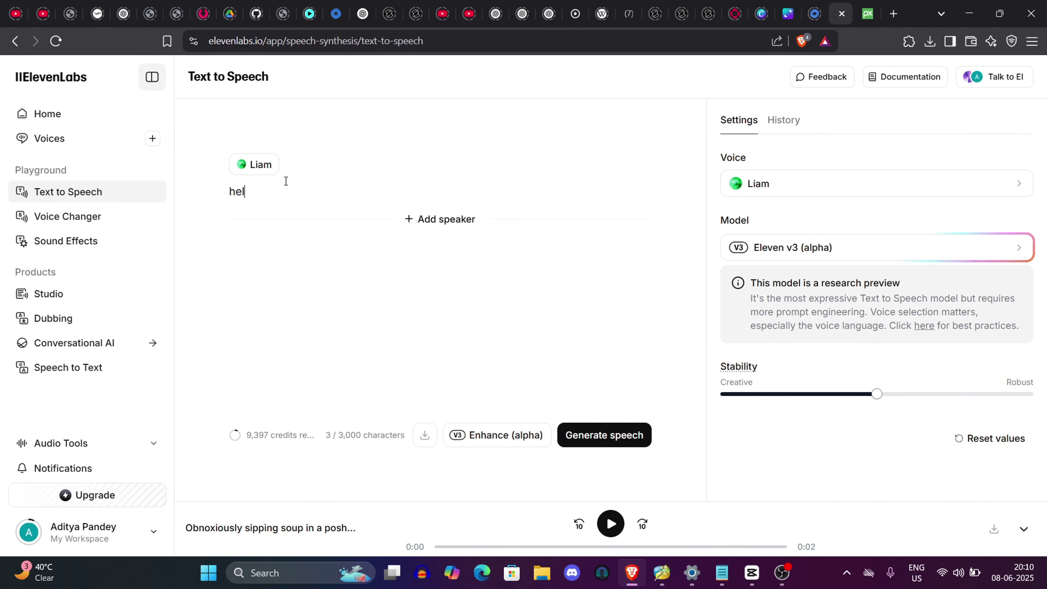
text(lo you can)
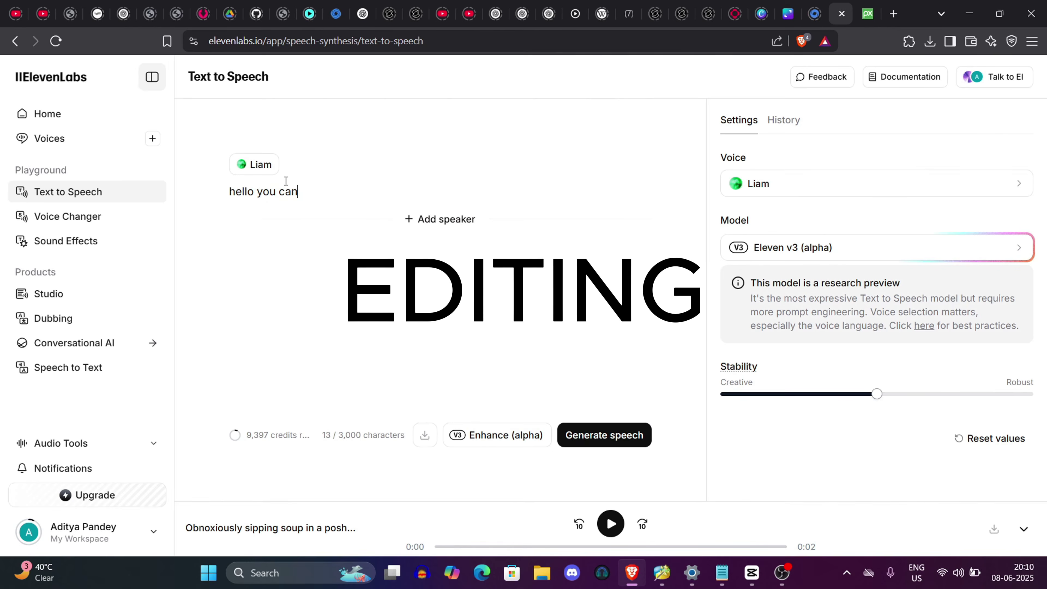
text( se)
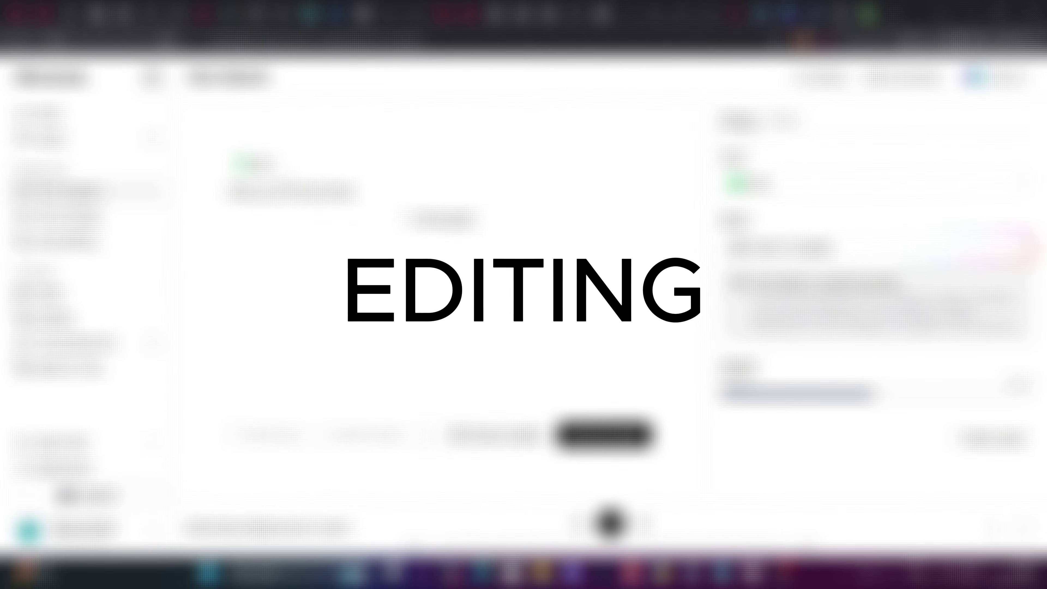
key(BackSpace)
key(BackSpace)
key(BackSpace)
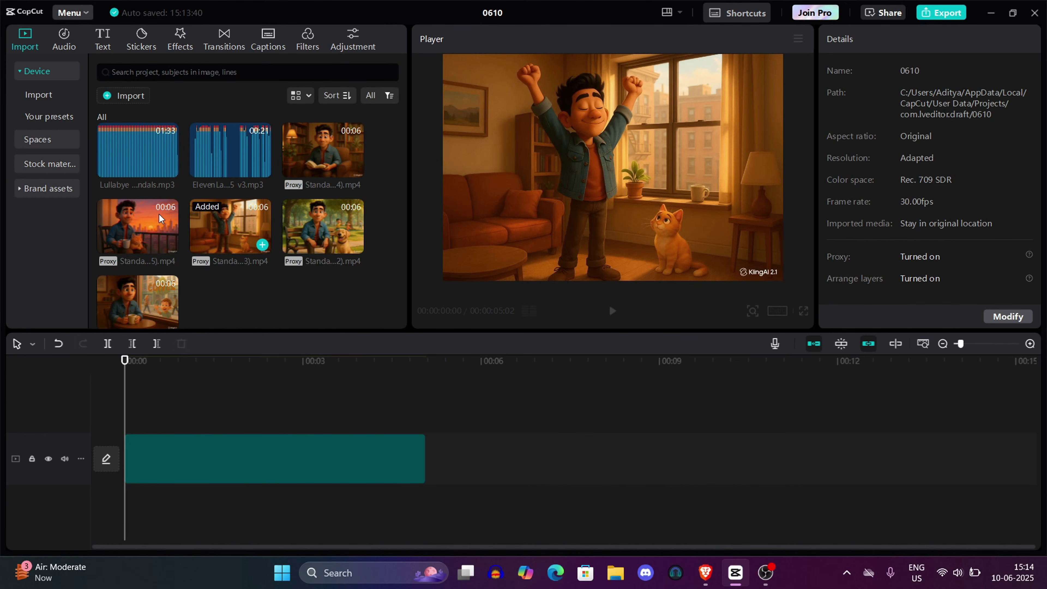
- In CapCut project 0610, append Standard_Mode_Generated_Video (2).mp4 and (1).mp4 after the first clip in the timeline
click(159, 214)
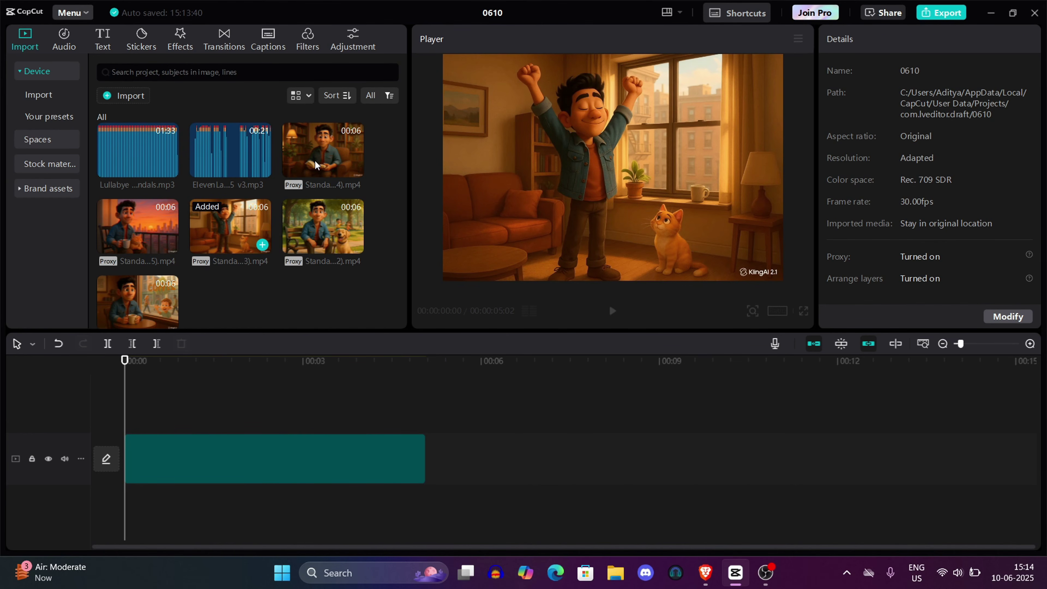
click(315, 234)
drag(314, 234, 444, 464)
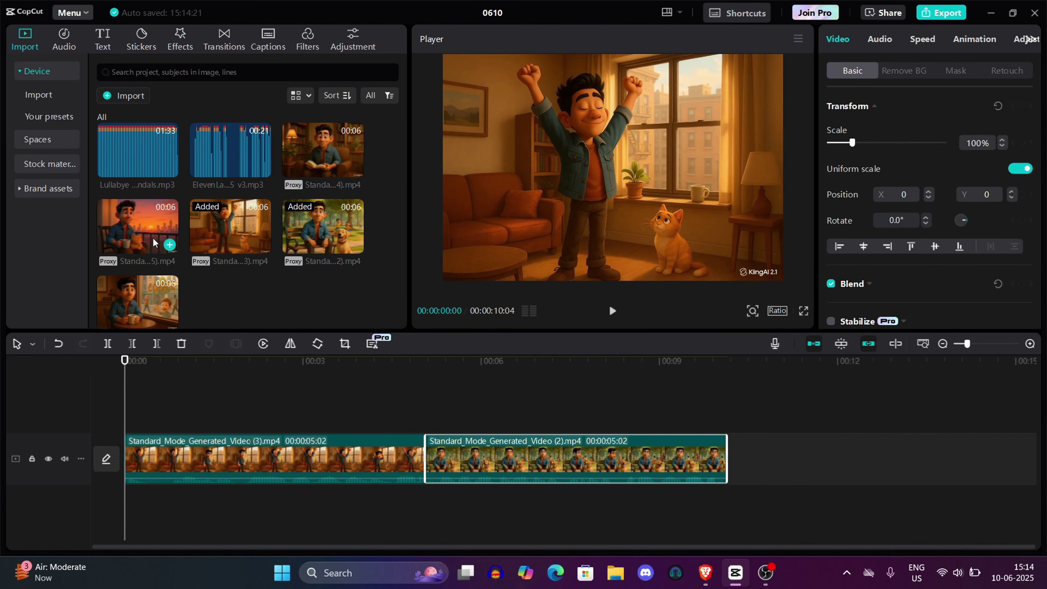
drag(147, 297, 723, 440)
scroll(435, 412, down, 5)
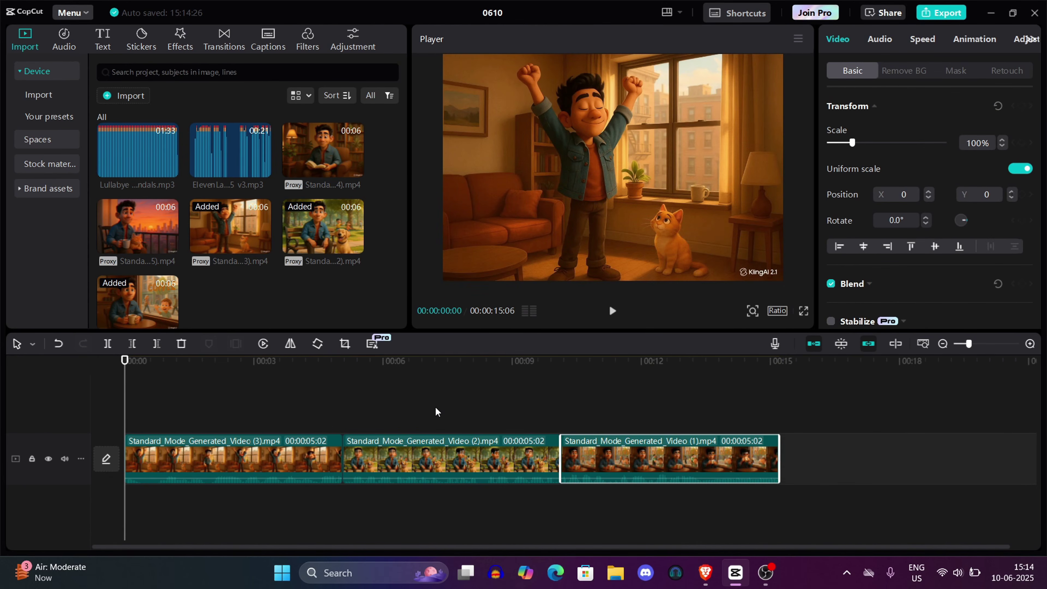
- Append the reading clip, video (4), and the sunset balcony clip, video (5), to the end of the main video track
click(141, 235)
drag(324, 158, 515, 450)
drag(138, 231, 652, 437)
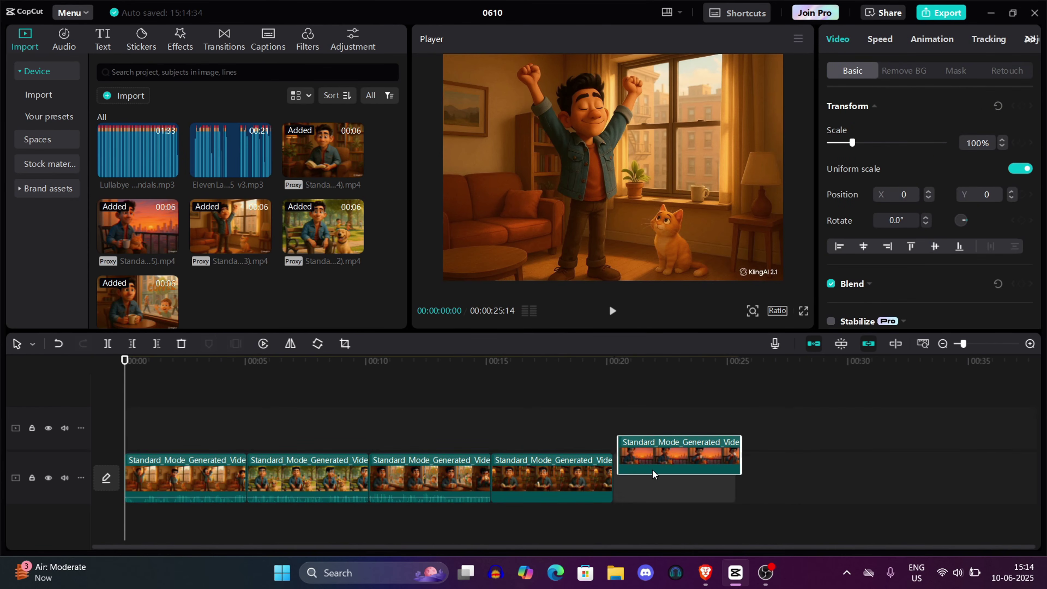
drag(652, 474, 653, 476)
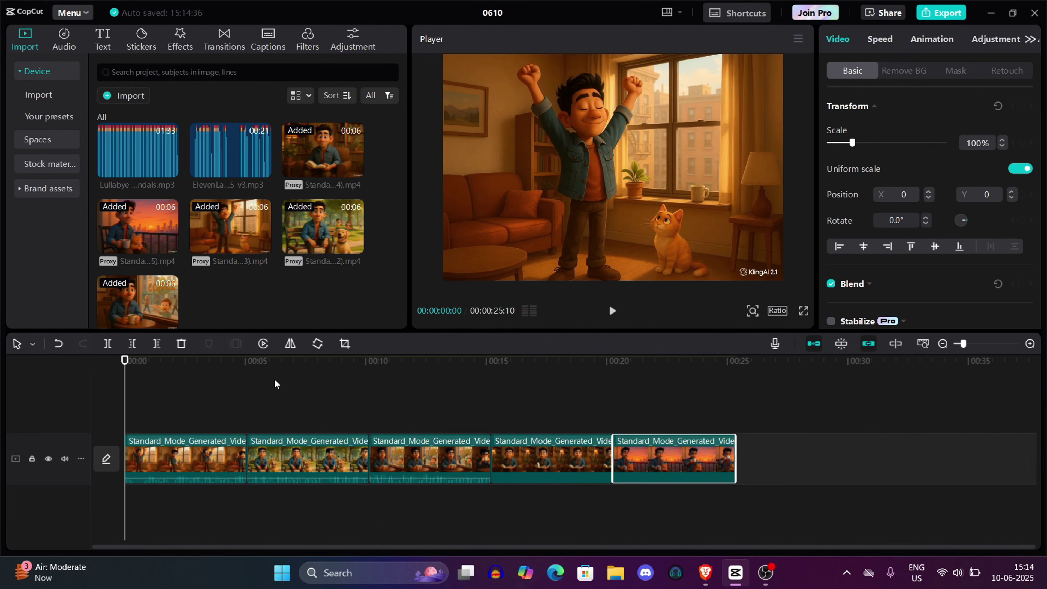
- Silence the original audio of the first three video clips in the timeline
scroll(276, 382, down, 2)
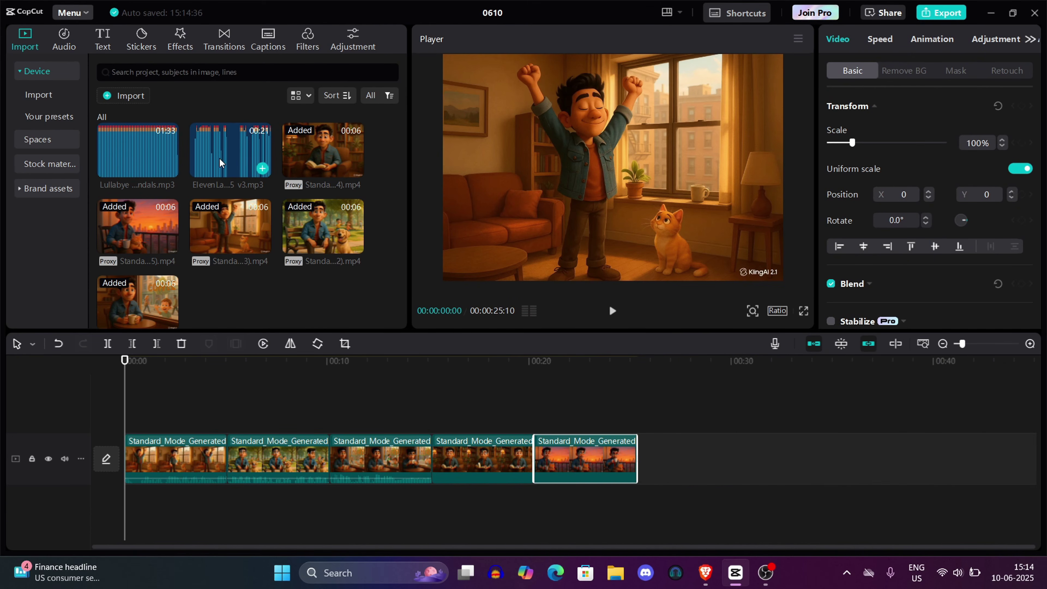
click(192, 479)
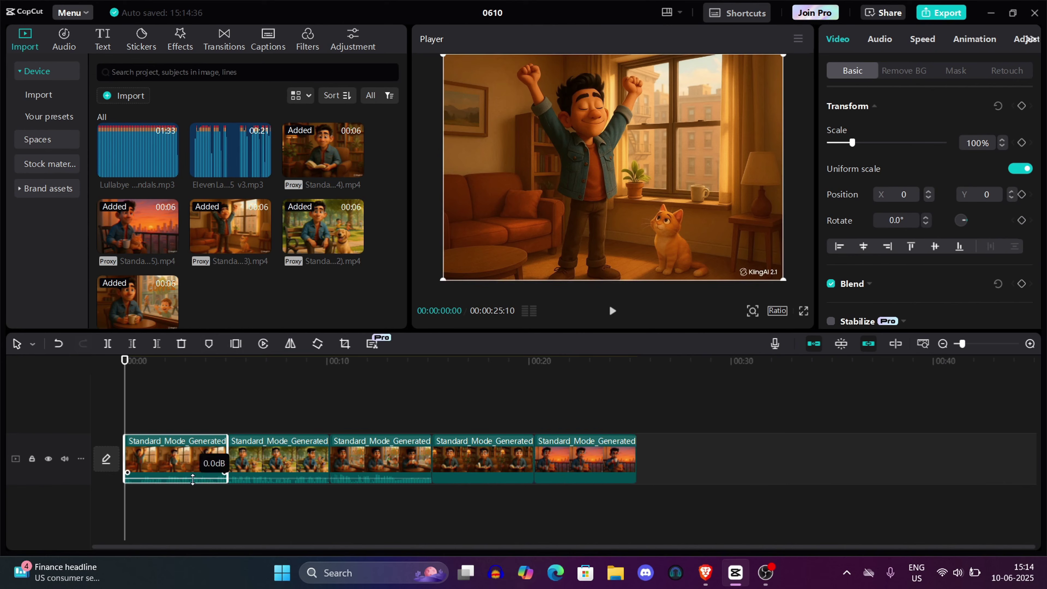
click(316, 480)
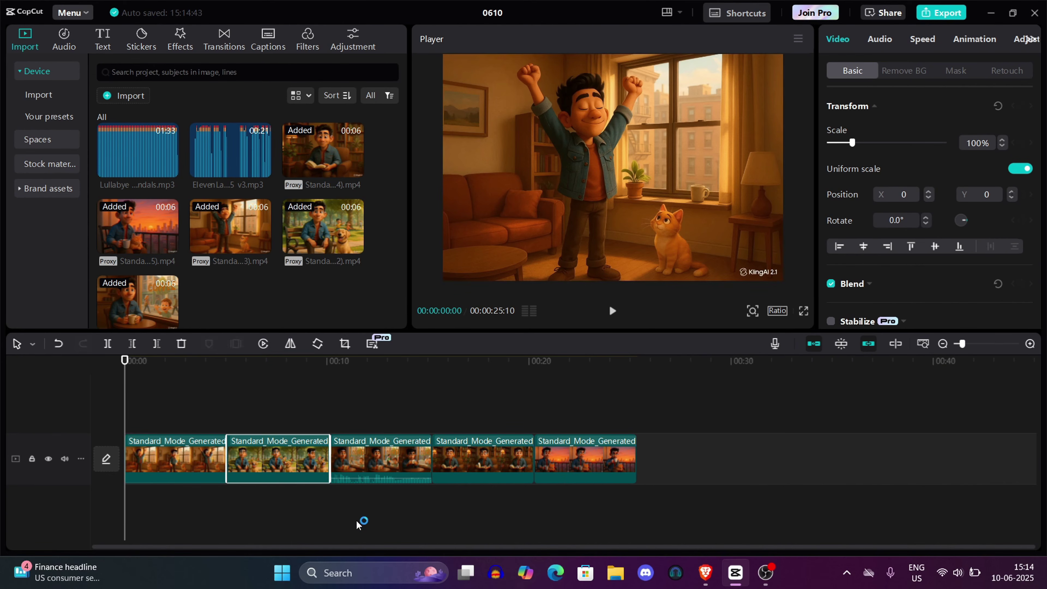
click(397, 478)
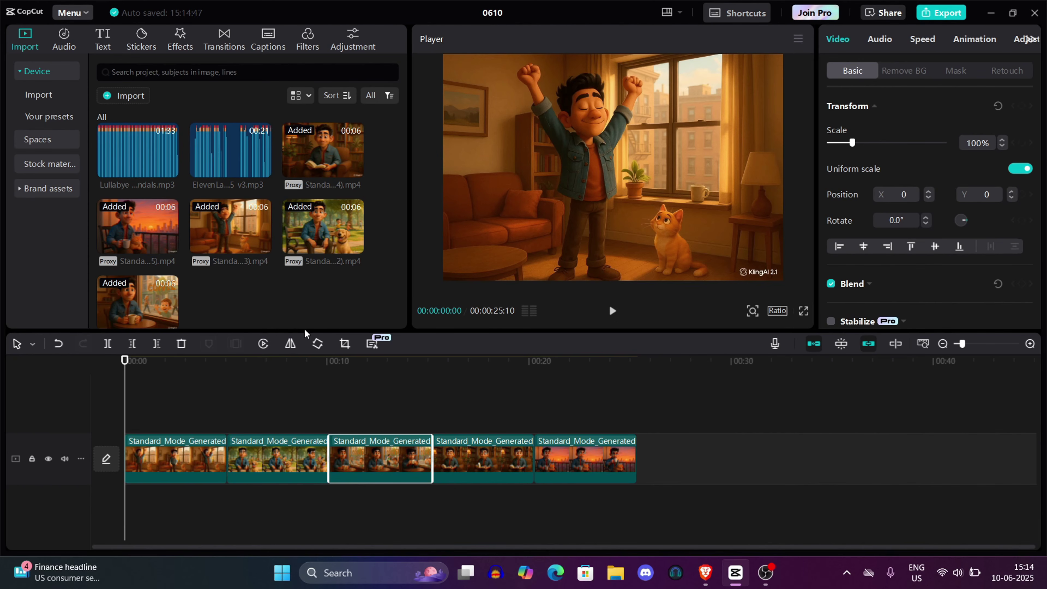
- Add the Lullabye No.108 music below the video clips from the start and lower its volume to -11.6 dB
drag(133, 155, 131, 503)
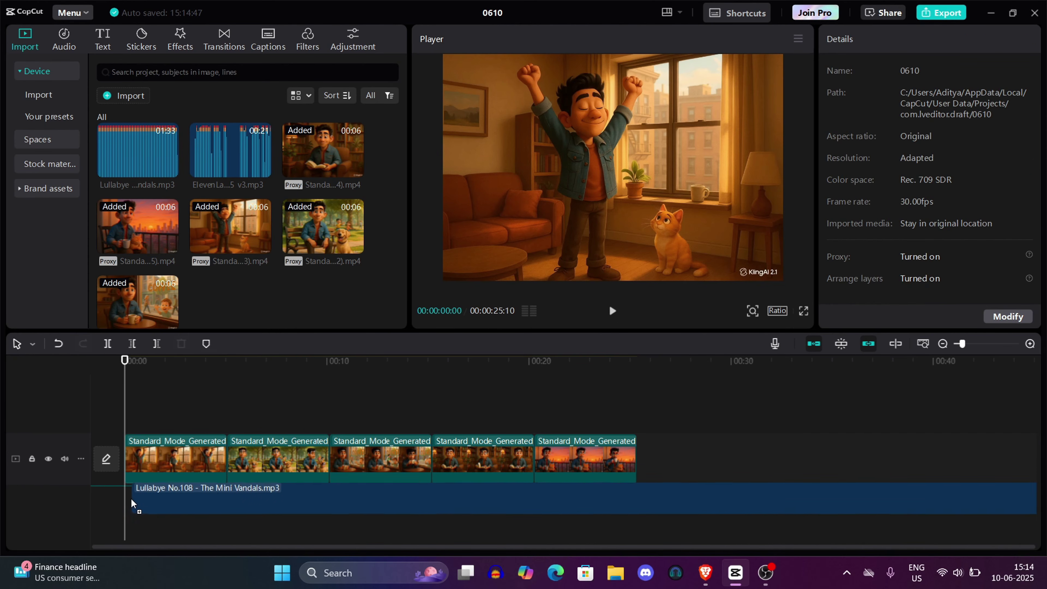
click(159, 509)
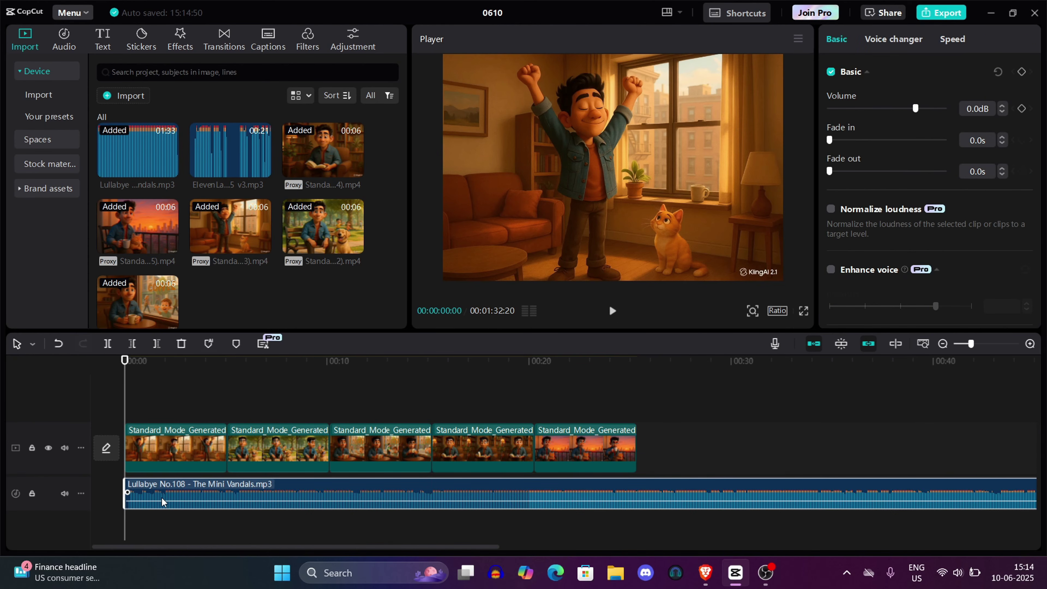
drag(161, 500, 161, 504)
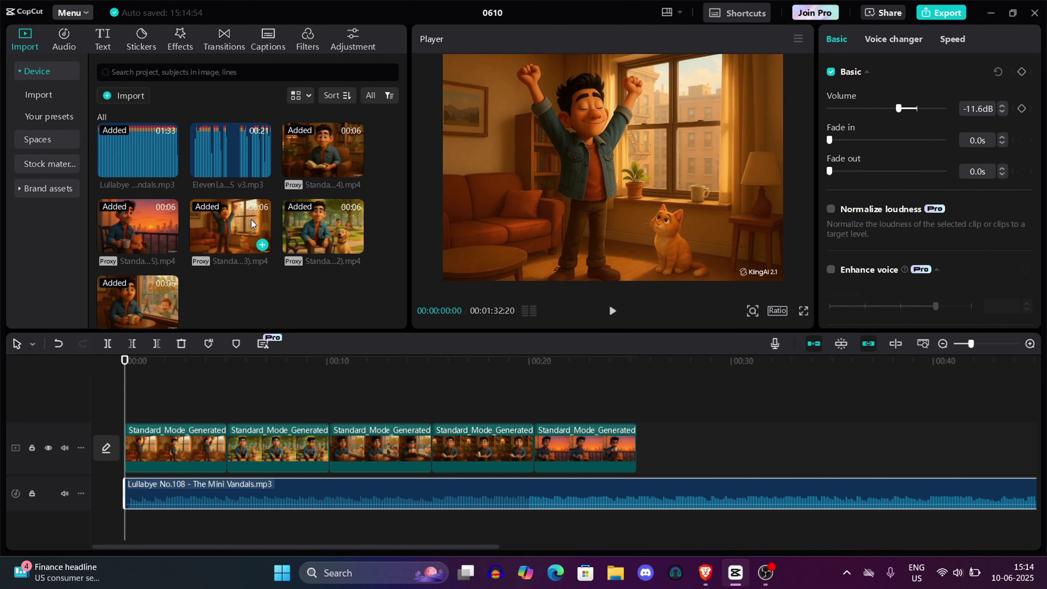
- Place the ElevenLabs voice-over on a track below the music and trim the silence at its start
drag(221, 164, 129, 533)
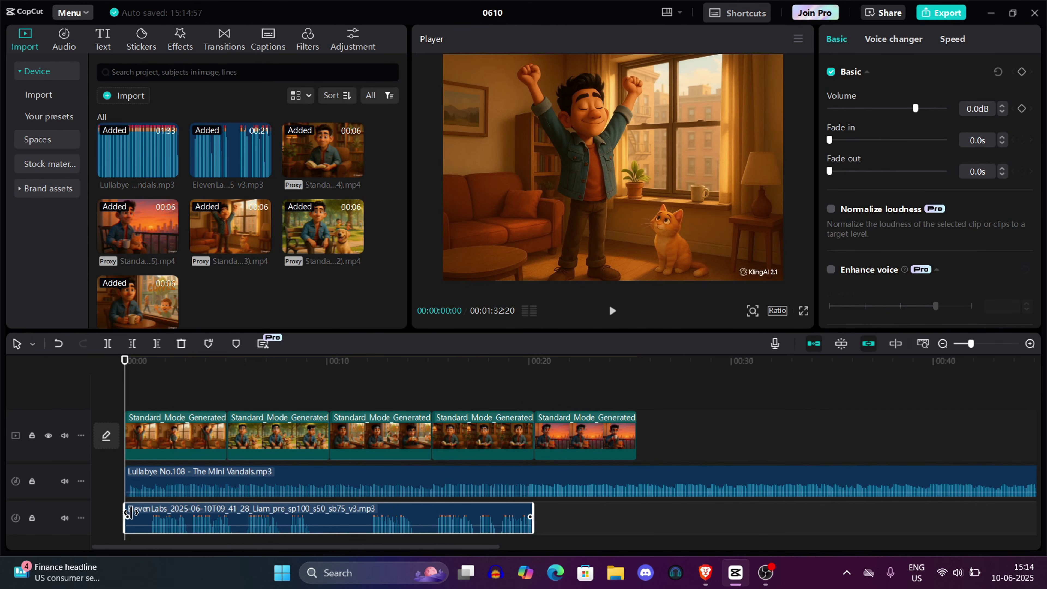
drag(123, 518, 145, 515)
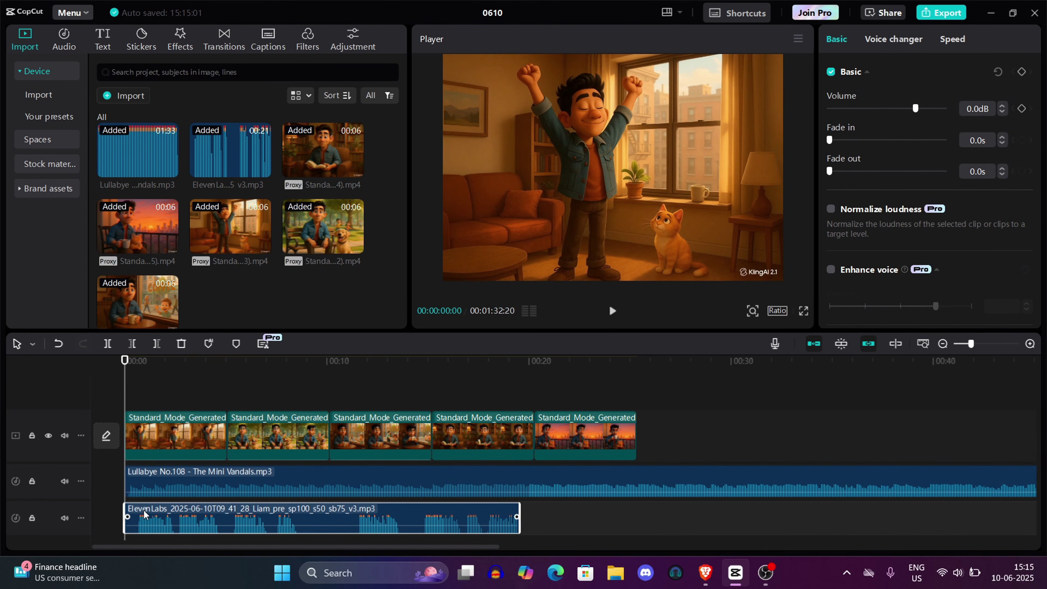
- Play the sequence from the start to check how the voice-over and music fit the clips
click(605, 318)
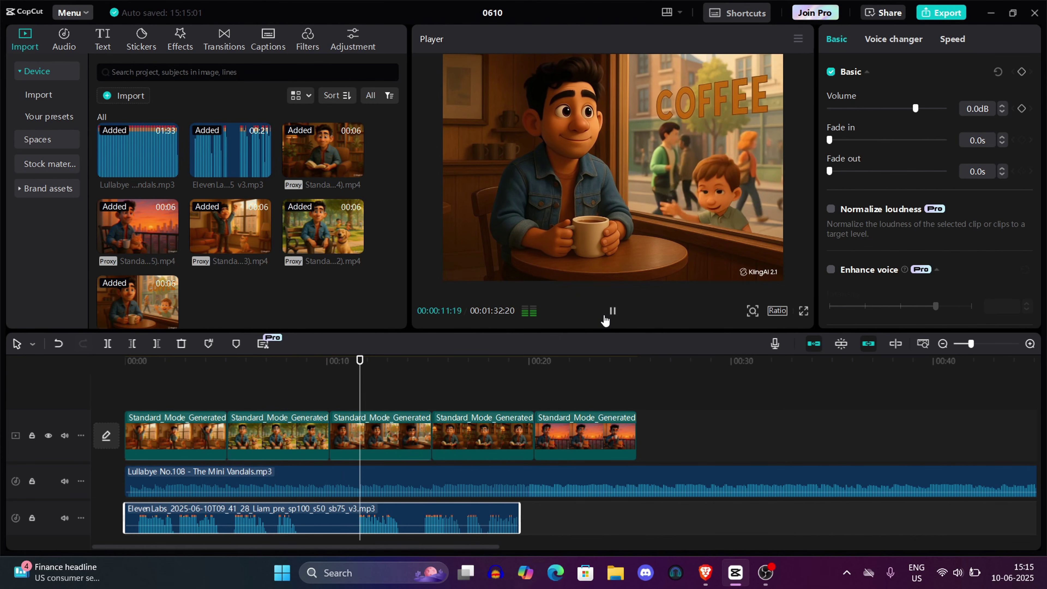
click(609, 317)
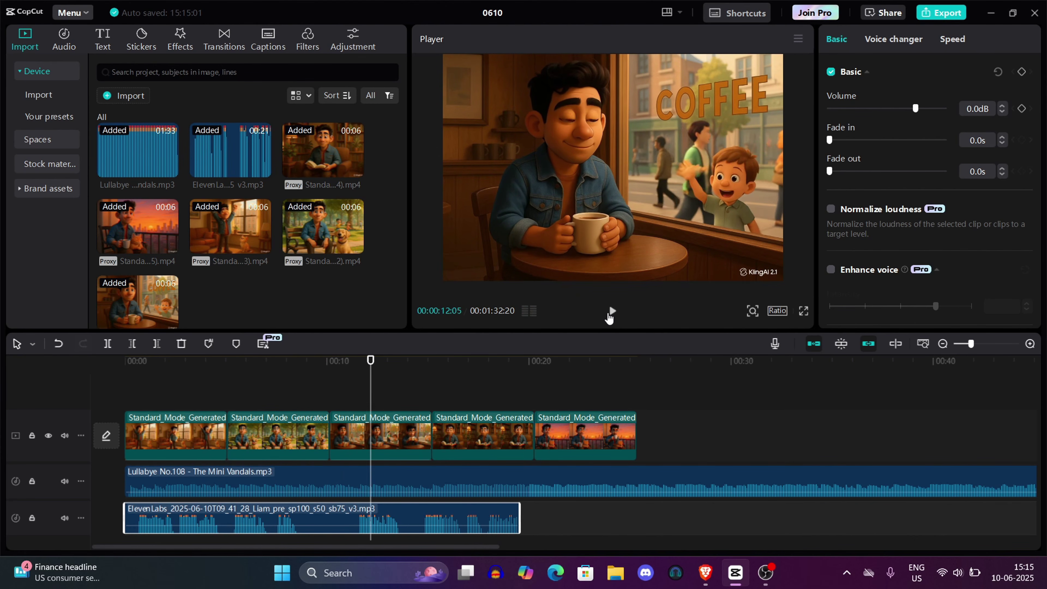
click(612, 311)
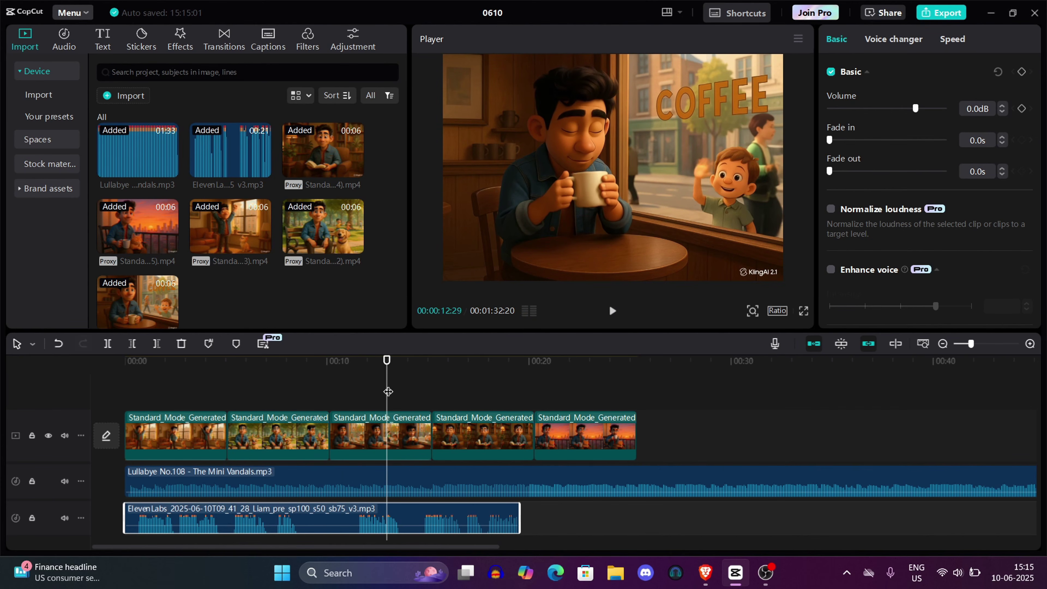
click(321, 393)
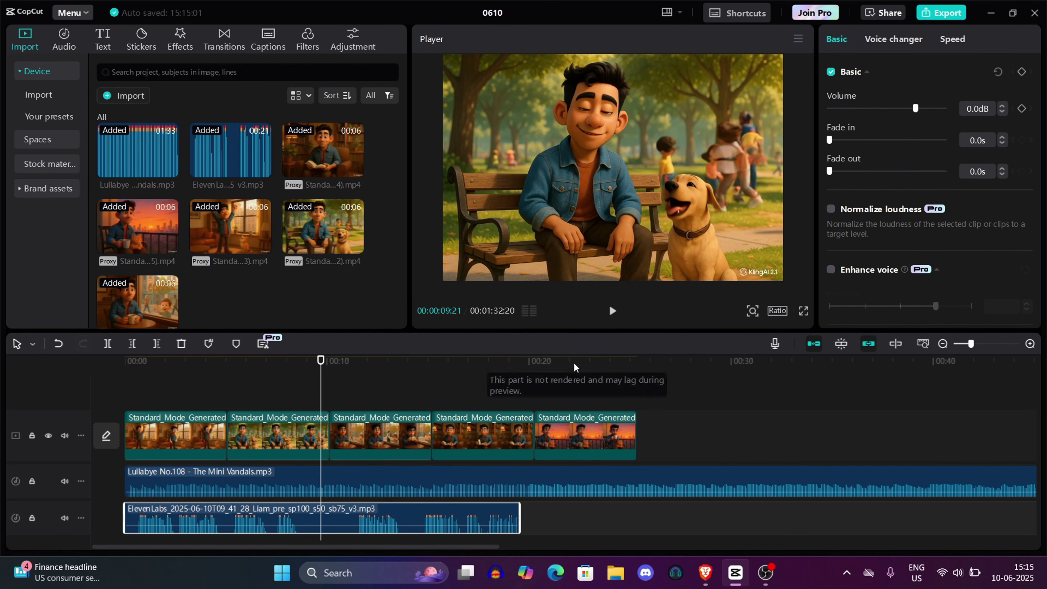
- Split the Lullabye music at the end of the last video clip (00:00:25:13) and delete the remainder
click(554, 477)
scroll(553, 477, down, 6)
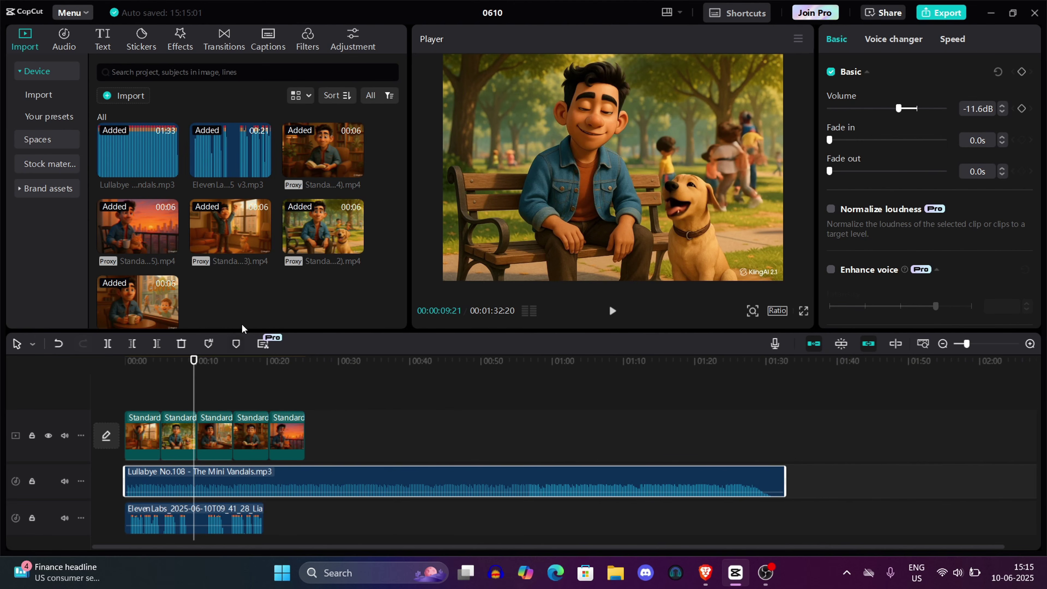
drag(194, 390, 306, 402)
key(ctrl+b)
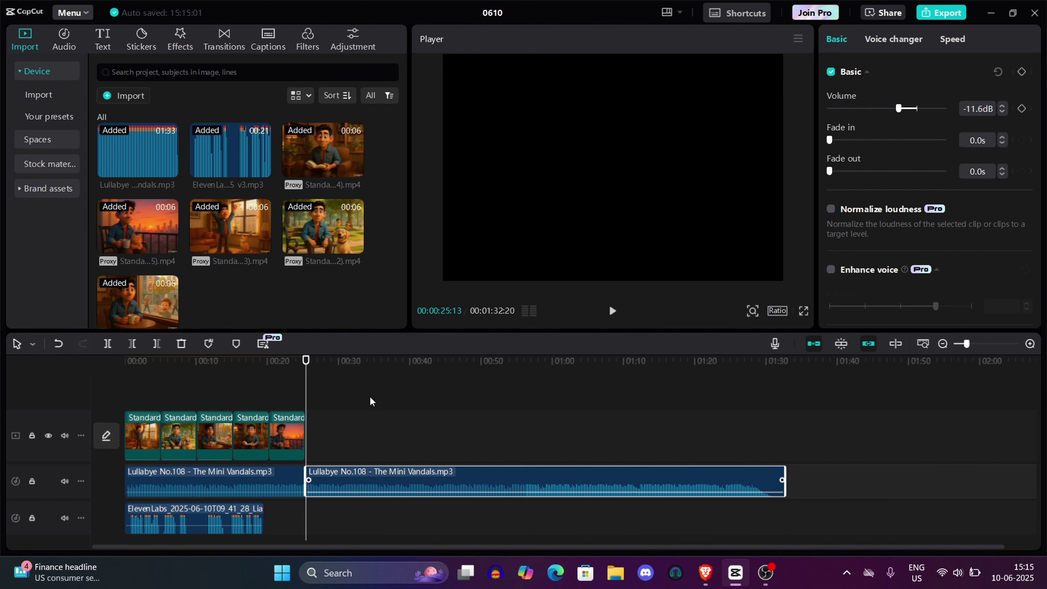
key(Delete)
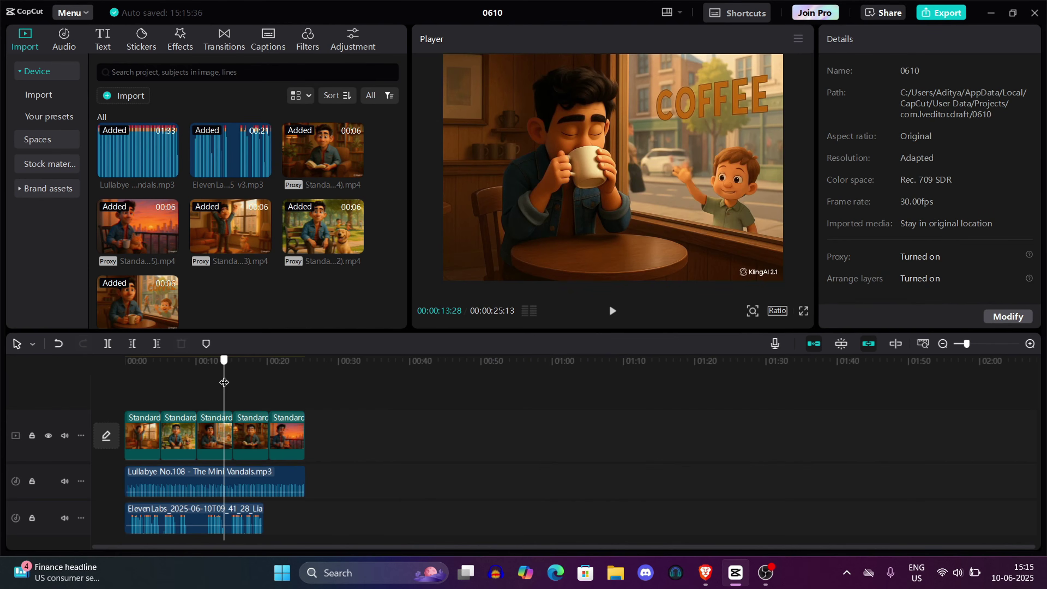